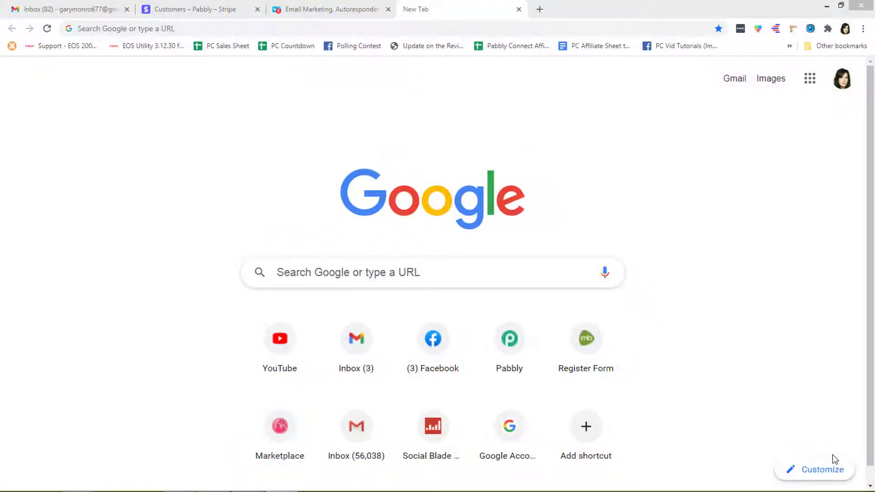
Go to pabbly.co and open the Pabbly Connect product page.
click(341, 28)
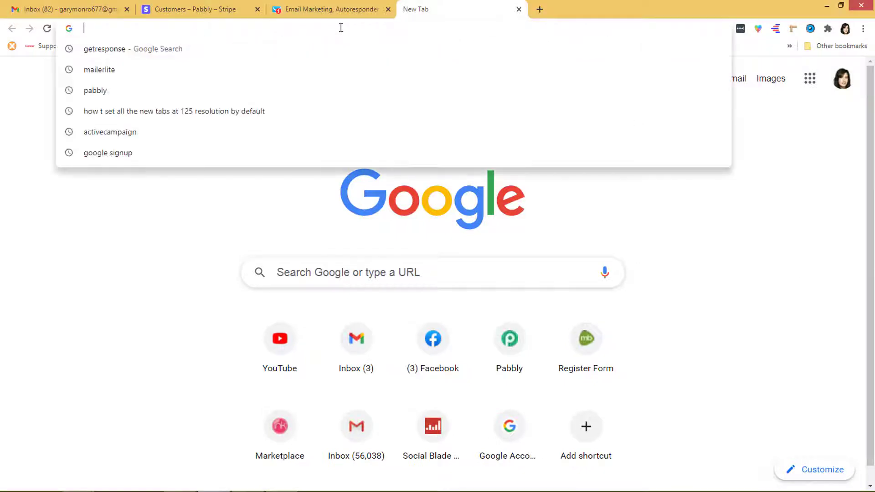
text(Pabbly.com)
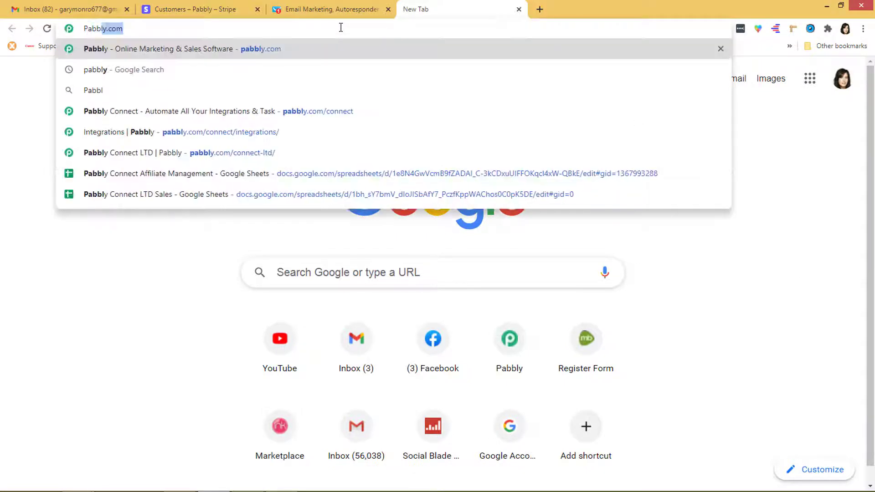
key(Return)
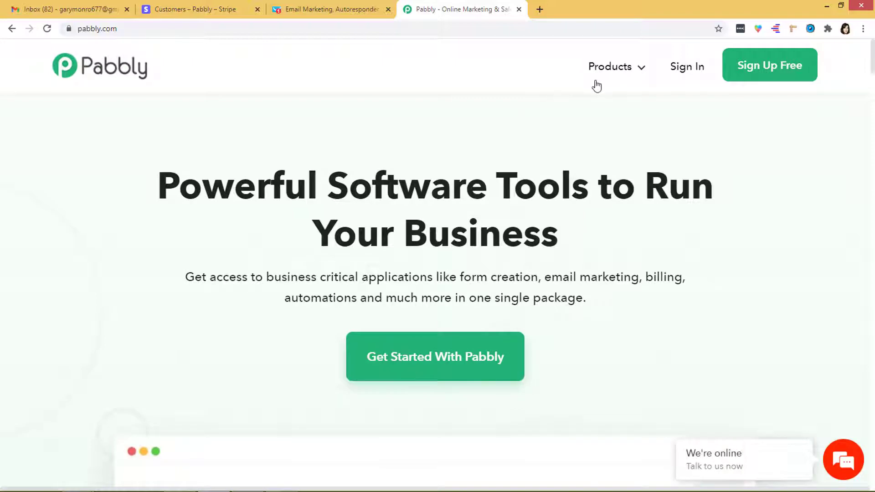
mouse_move(611, 71)
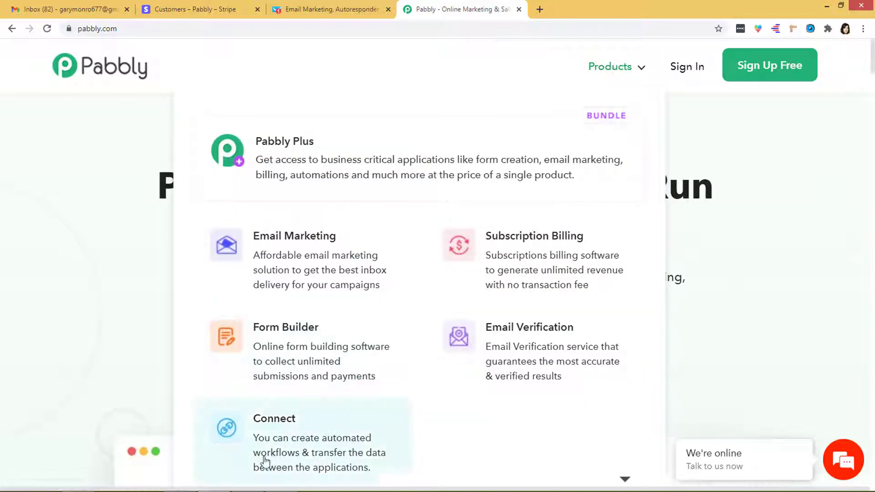
click(291, 432)
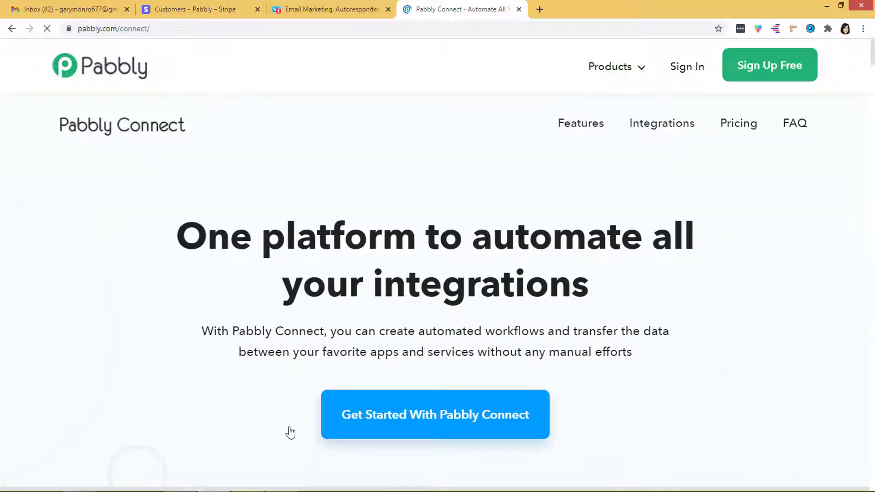
Sign in to the Pabbly account and launch the Connect app dashboard.
click(689, 69)
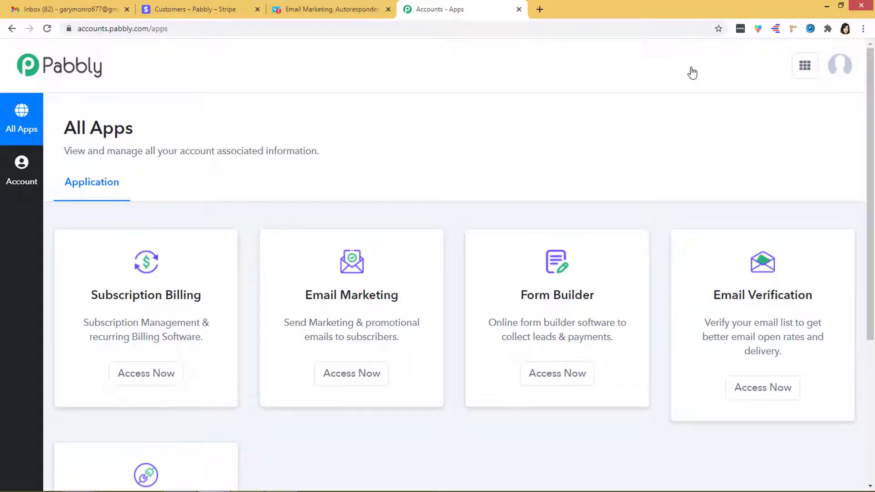
scroll(692, 73, down, 3)
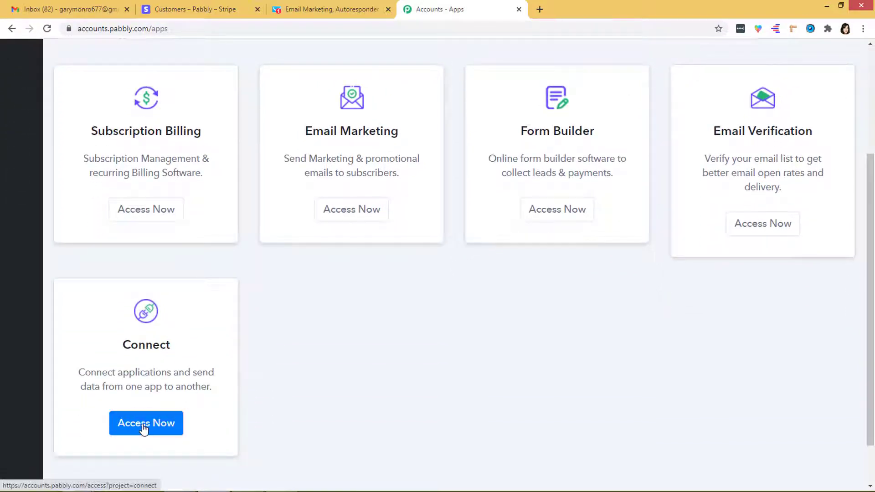
click(144, 429)
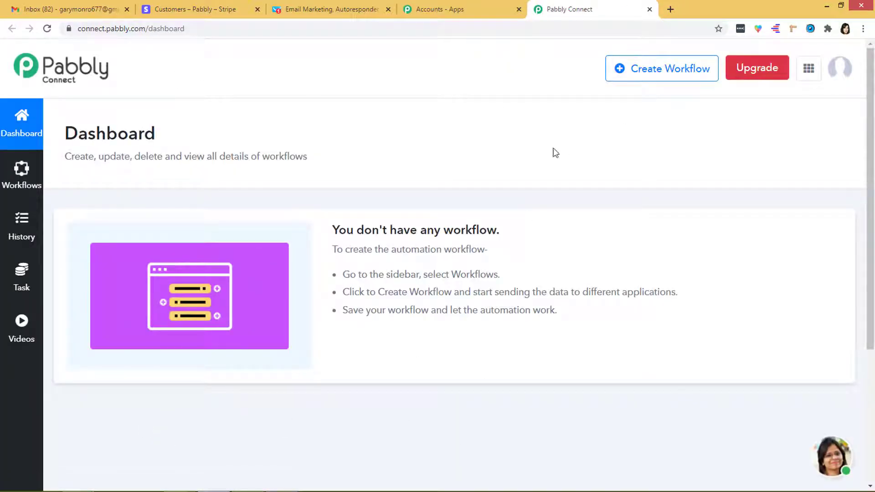
Create a new workflow named 'Stripe to GetResponse'.
click(649, 73)
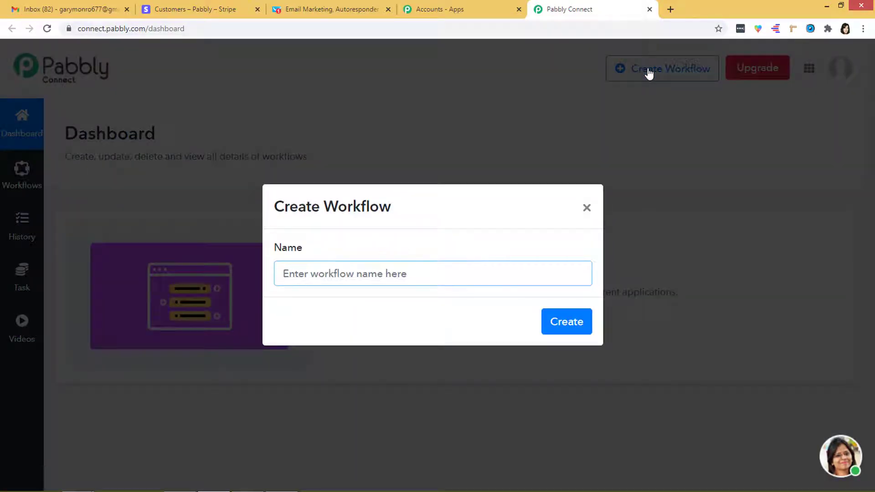
text(Stripe to GetResponse)
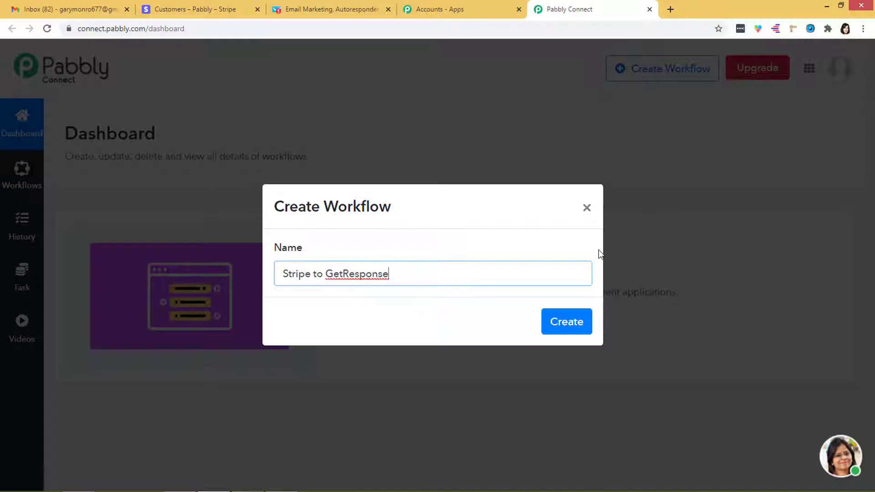
click(571, 323)
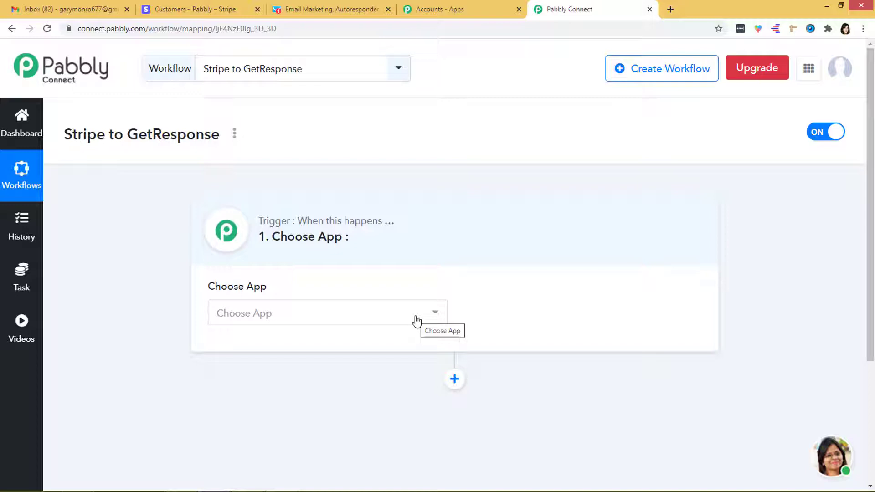
Set the trigger app to Stripe with the New Customer method and bring the webhook URL into view.
click(416, 320)
text(S)
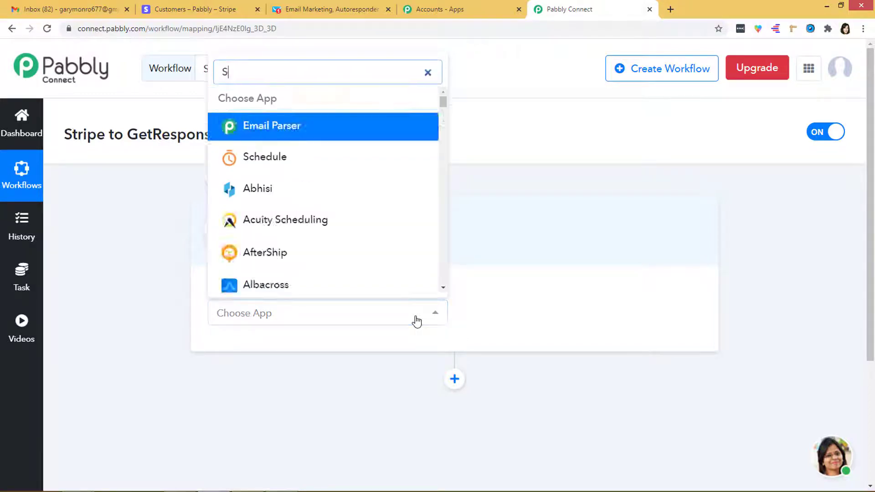
text(tripe)
click(371, 287)
click(500, 314)
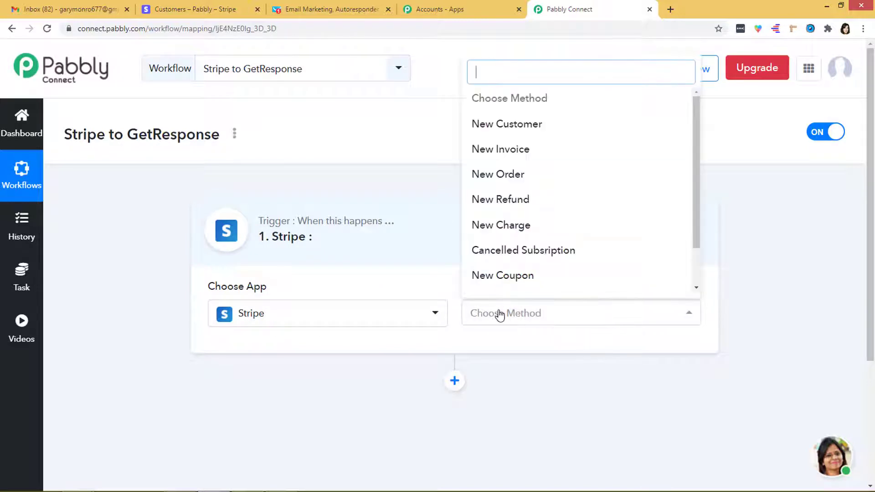
click(512, 129)
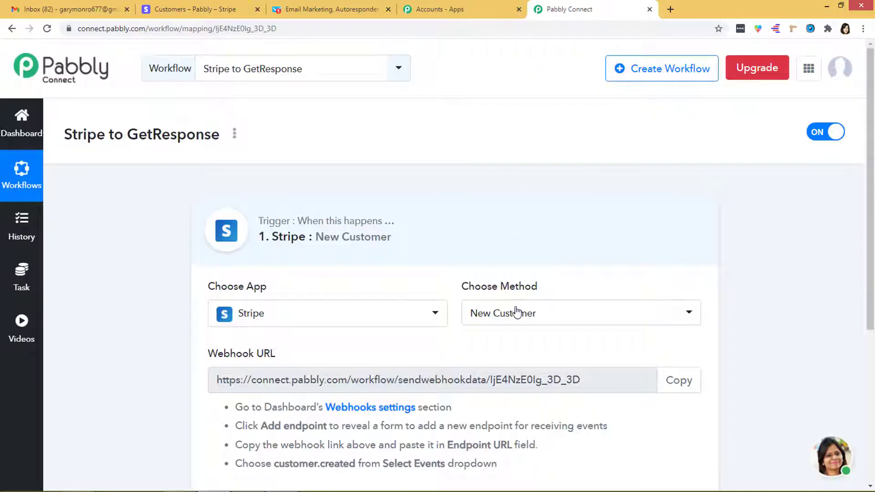
click(516, 313)
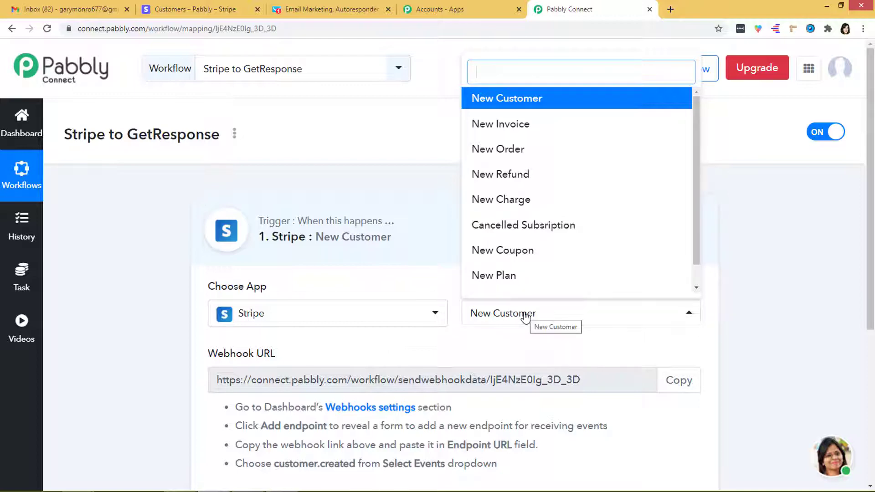
click(544, 100)
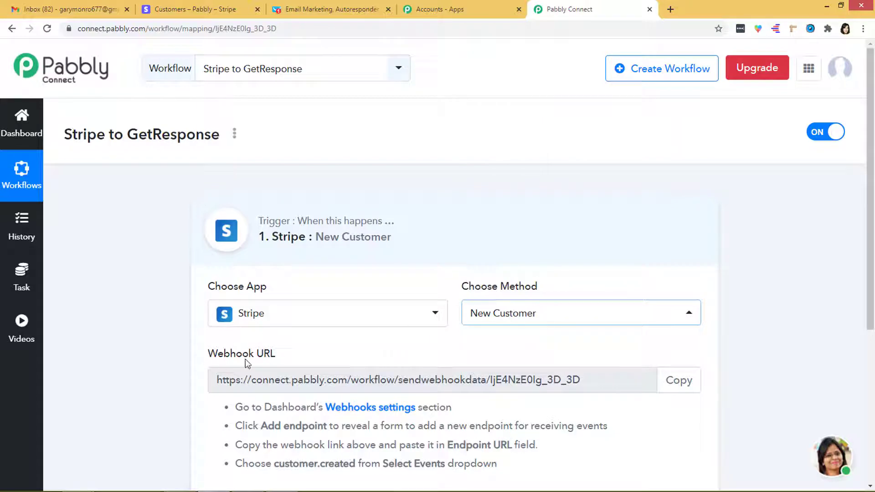
scroll(283, 367, down, 3)
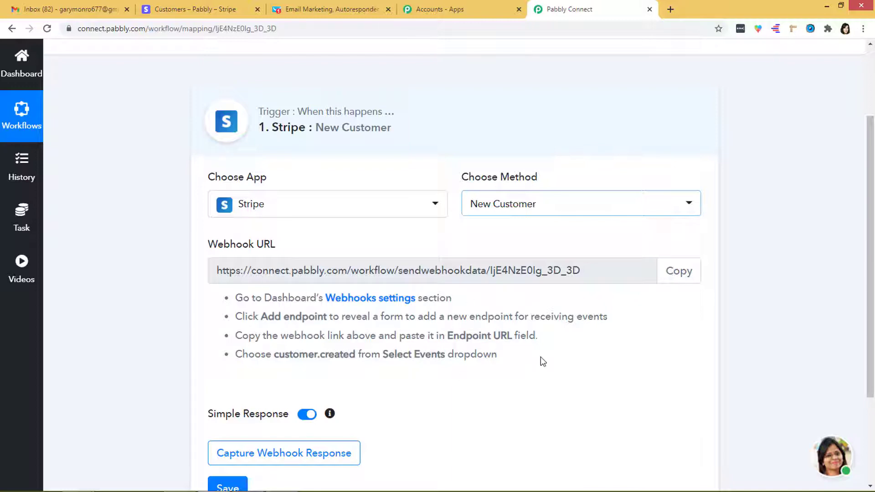
Copy the Pabbly webhook URL and open Stripe's Developers webhooks settings.
click(679, 273)
key(ctrl+c)
click(194, 7)
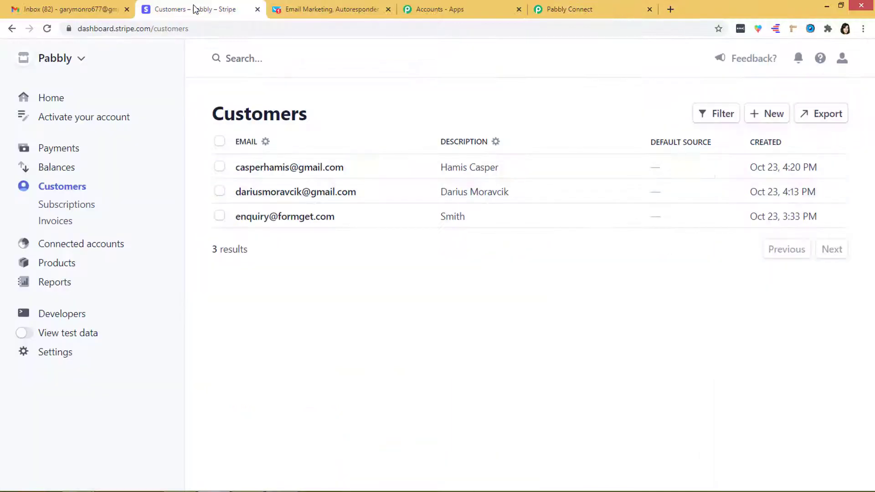
click(60, 317)
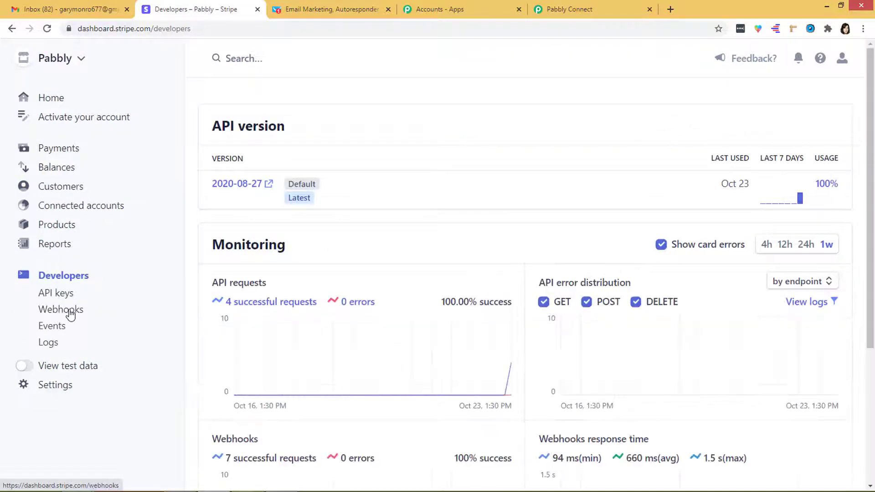
click(70, 313)
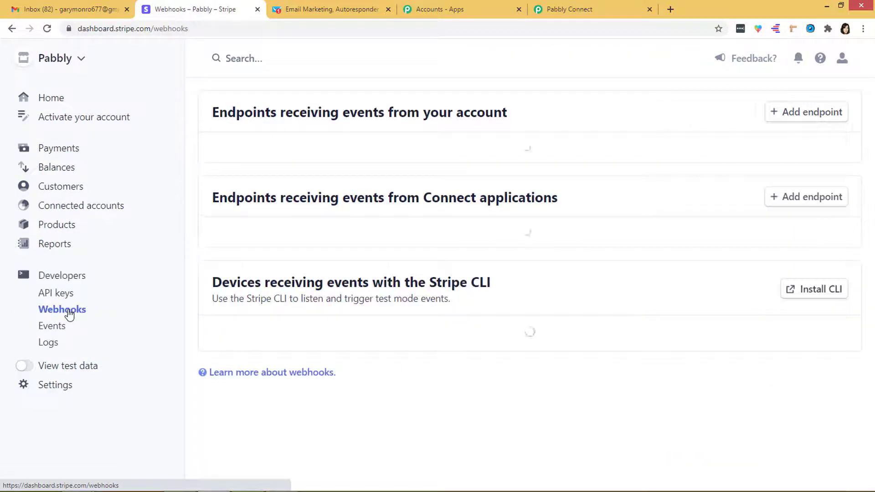
Add a Stripe webhook endpoint with the Pabbly URL sending customer.created events, then return to Pabbly.
click(798, 117)
click(426, 140)
key(ctrl+v)
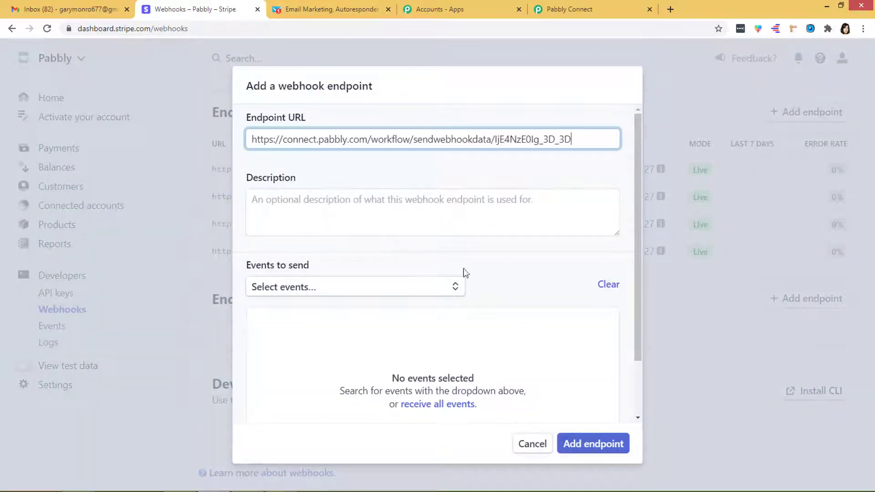
click(451, 291)
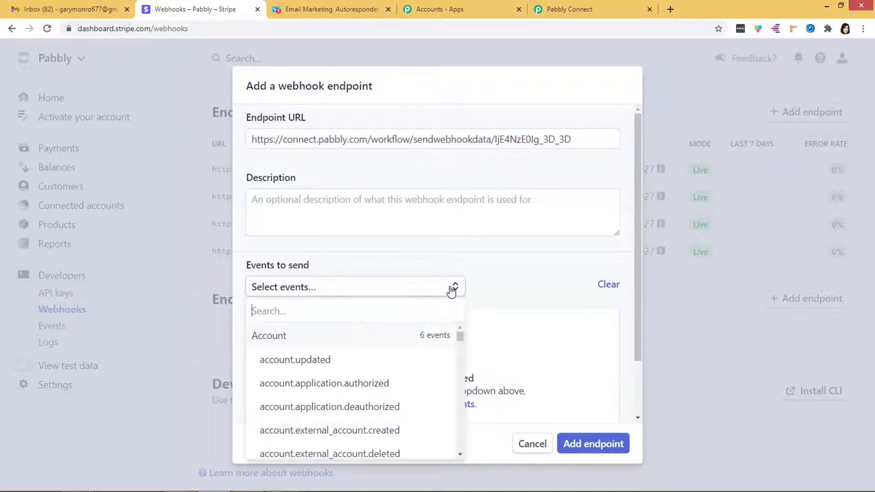
text(customer)
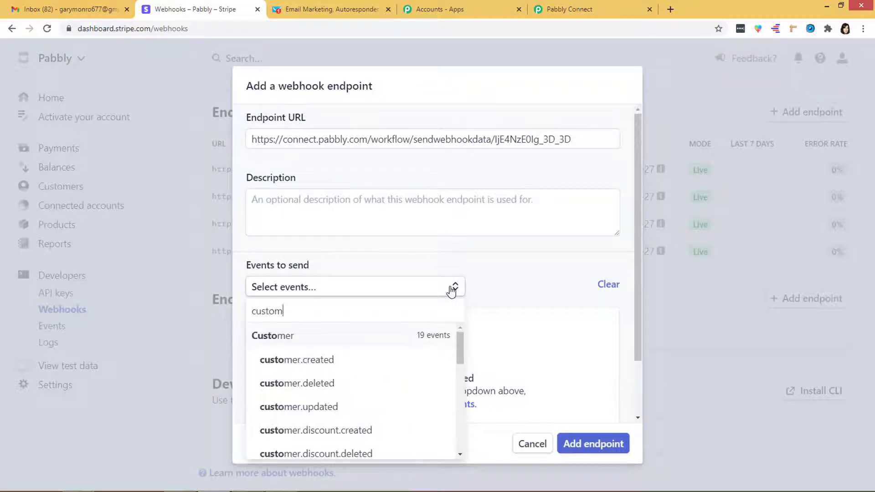
click(346, 360)
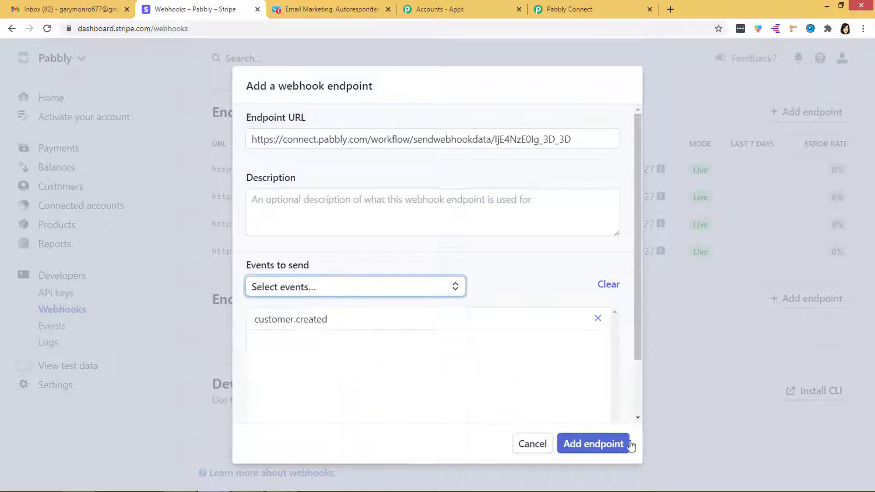
click(597, 445)
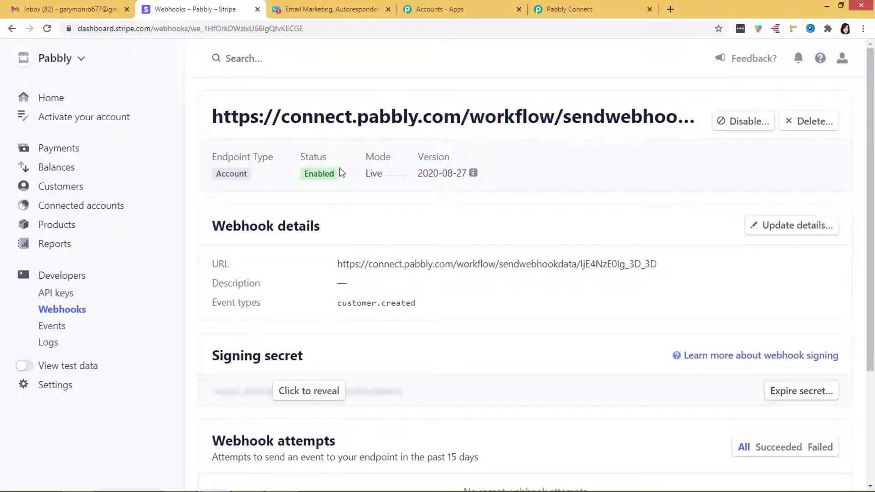
click(598, 10)
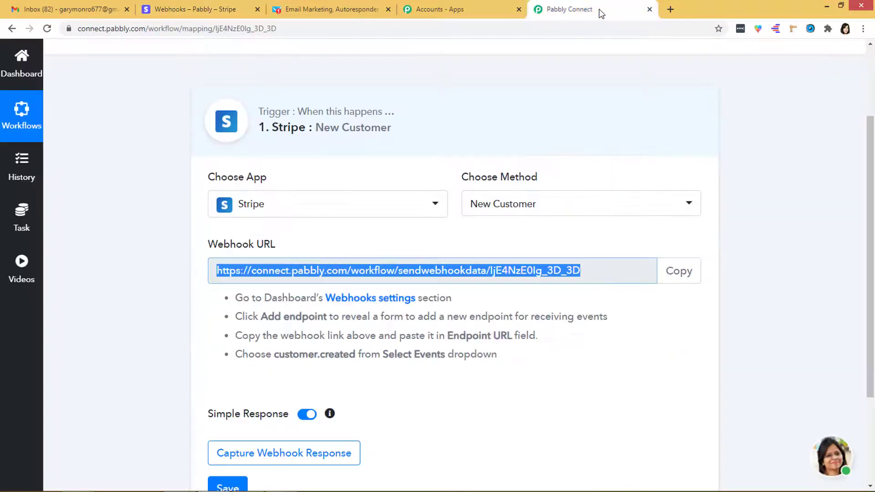
Start capturing the Stripe webhook response in Pabbly, then go back to the Stripe tab.
scroll(535, 361, down, 3)
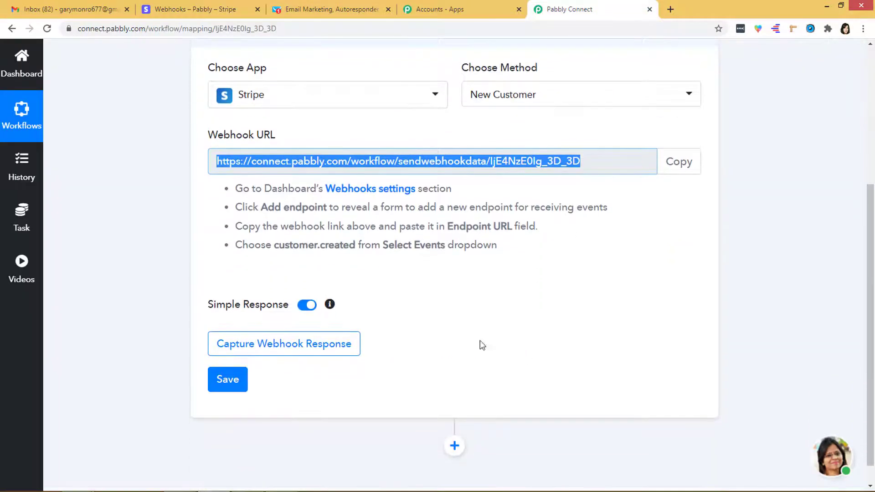
click(312, 348)
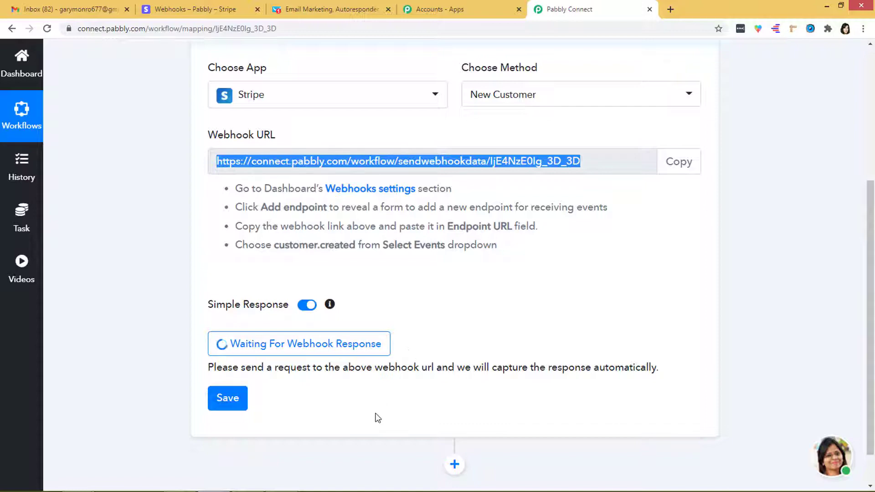
click(224, 9)
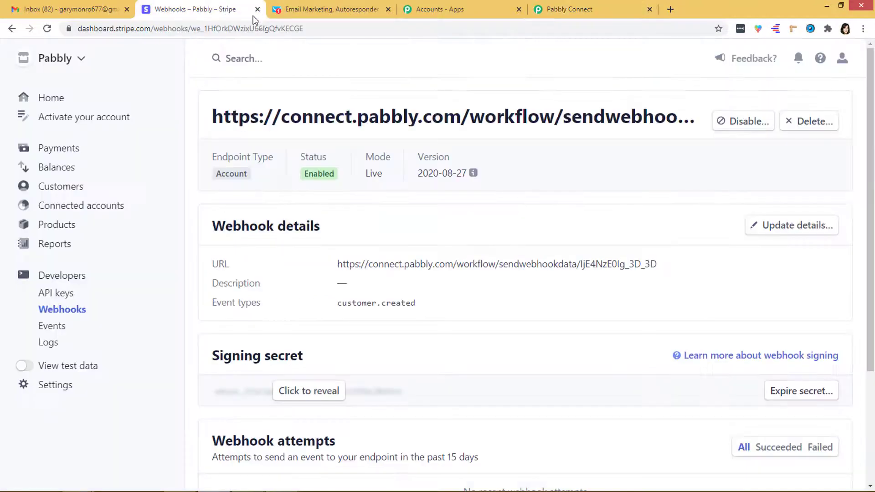
Add a Stripe test customer, entering the customer's full name, account email and phone number.
click(75, 187)
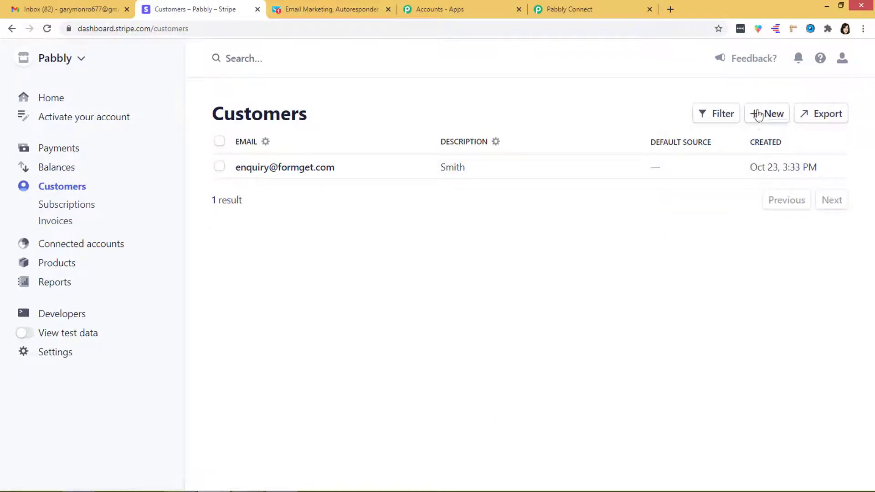
click(769, 114)
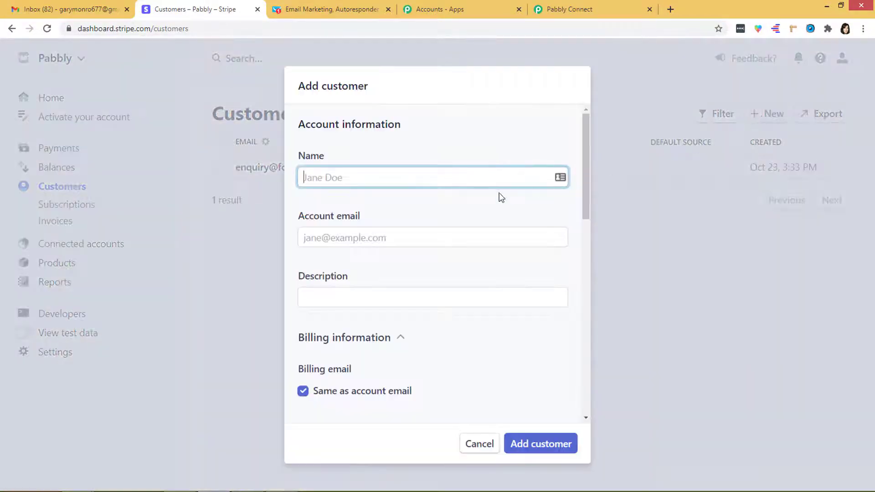
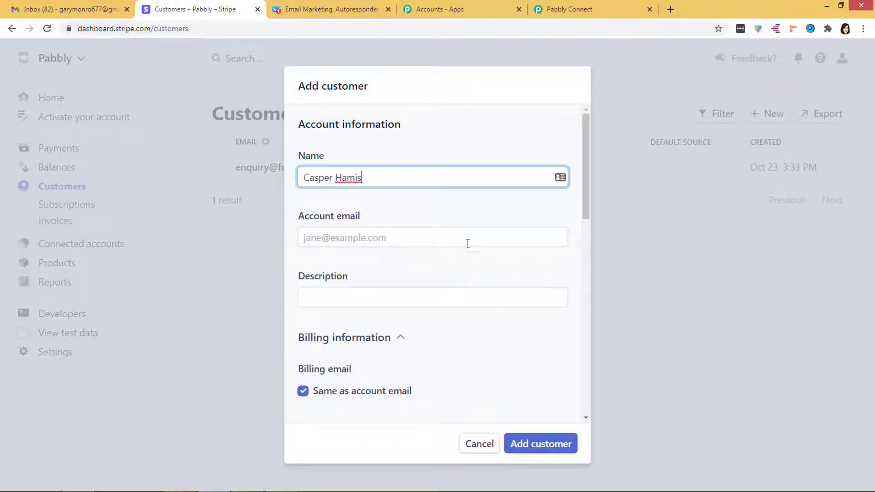
click(468, 237)
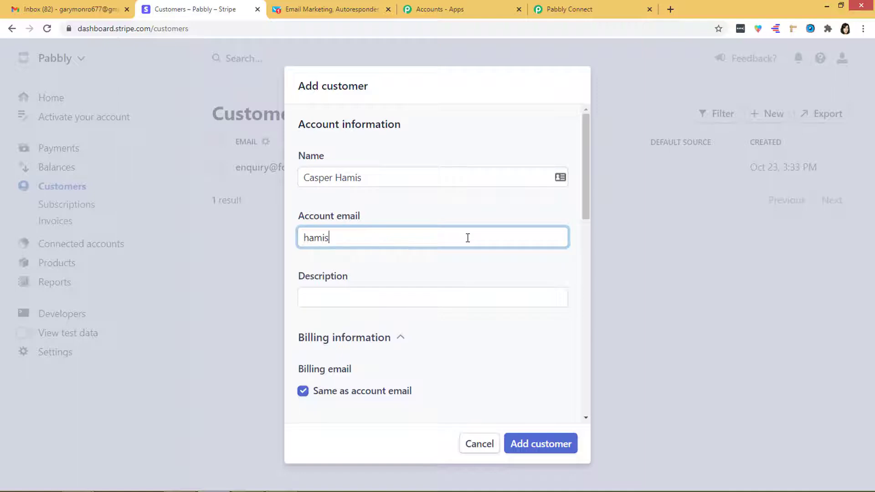
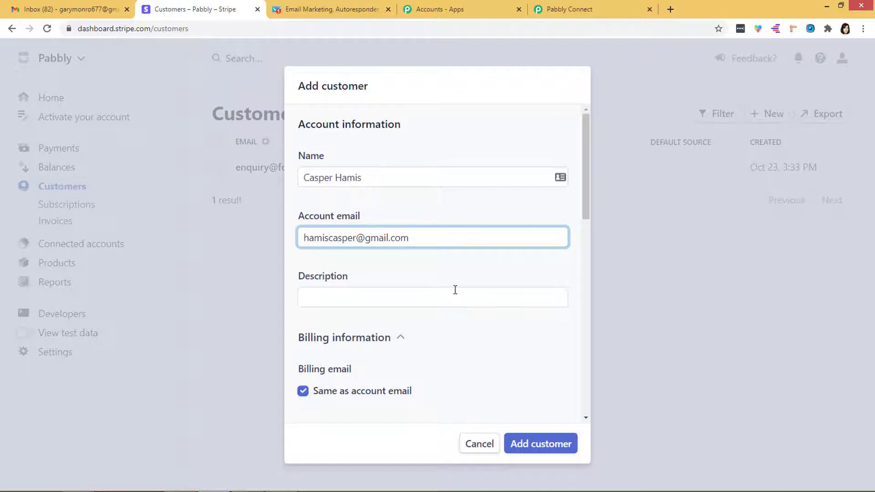
scroll(455, 290, down, 5)
click(433, 266)
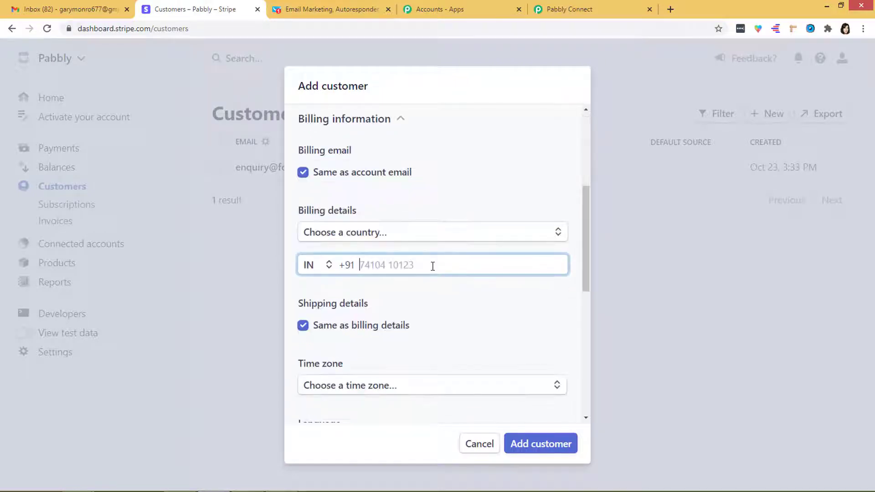
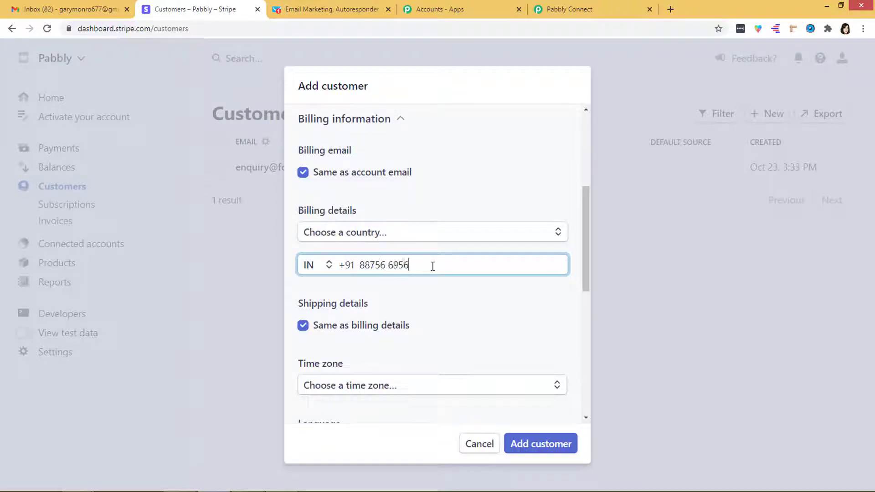
click(533, 448)
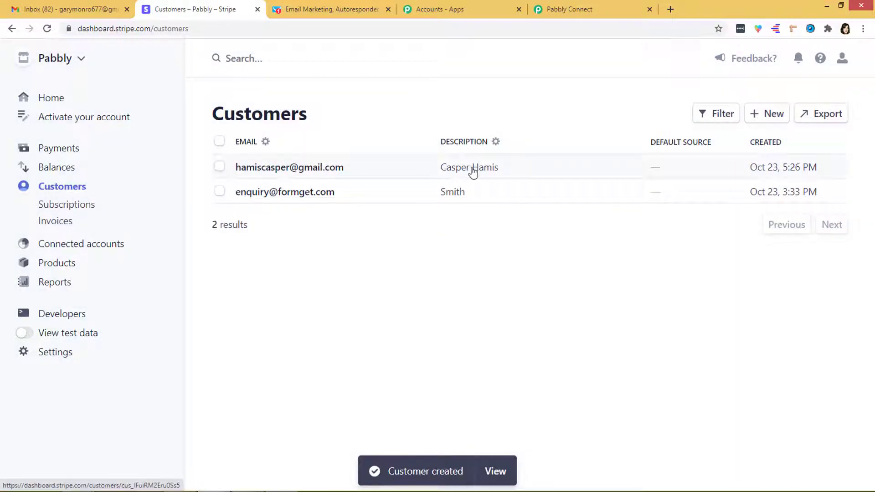
Save the Stripe trigger with the captured new-customer webhook response and dismiss the confirmation.
click(593, 11)
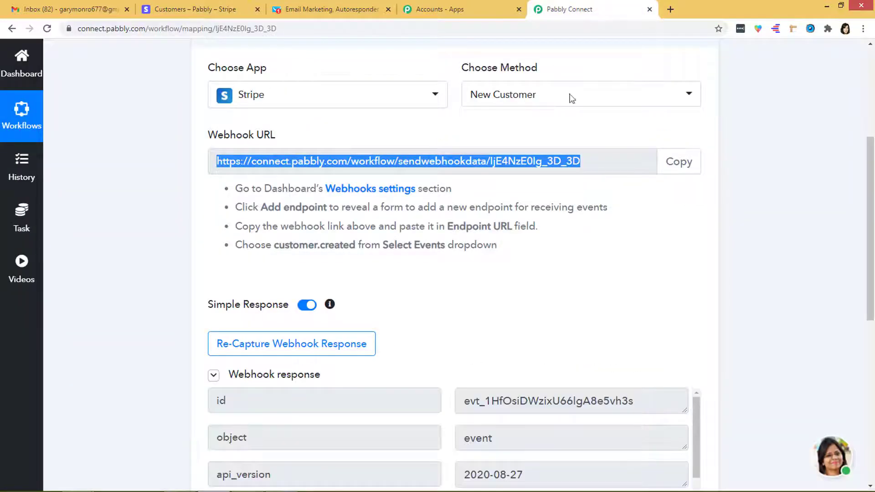
scroll(526, 257, down, 3)
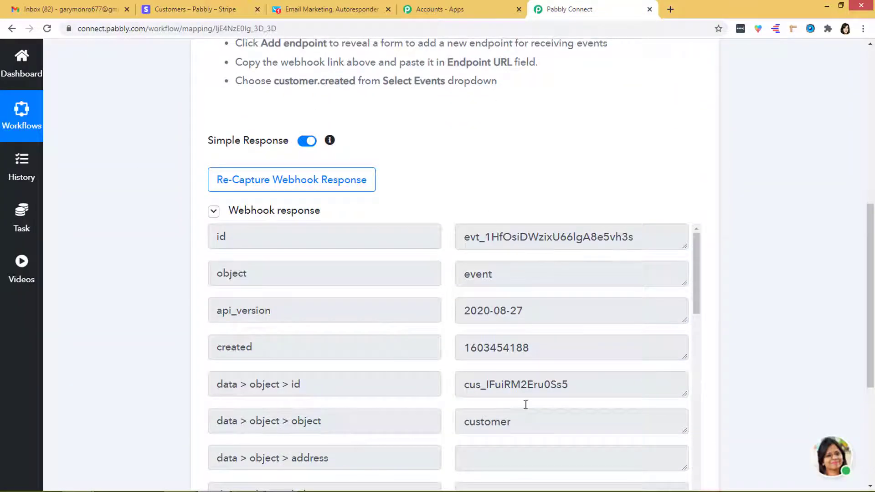
scroll(532, 301, down, 12)
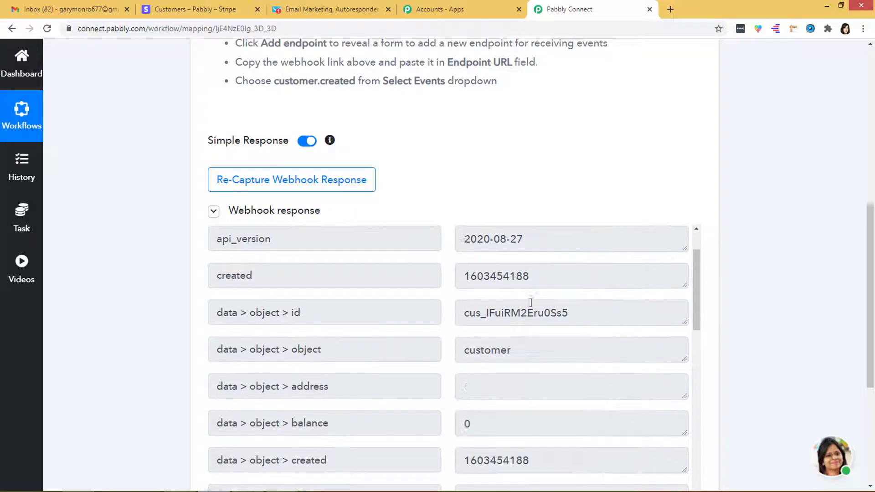
scroll(763, 336, down, 5)
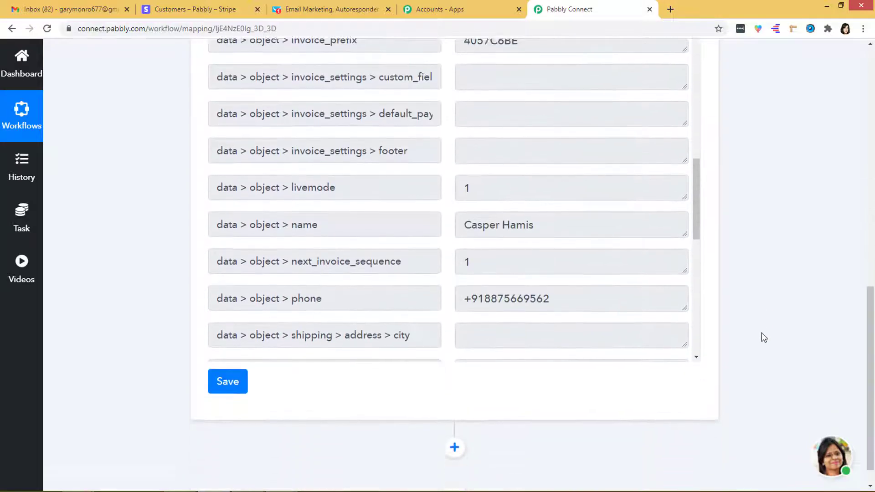
click(224, 354)
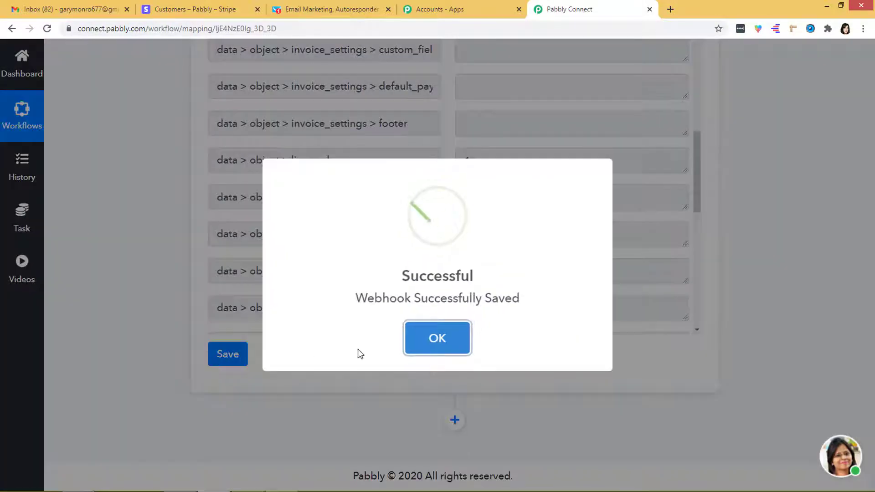
click(424, 346)
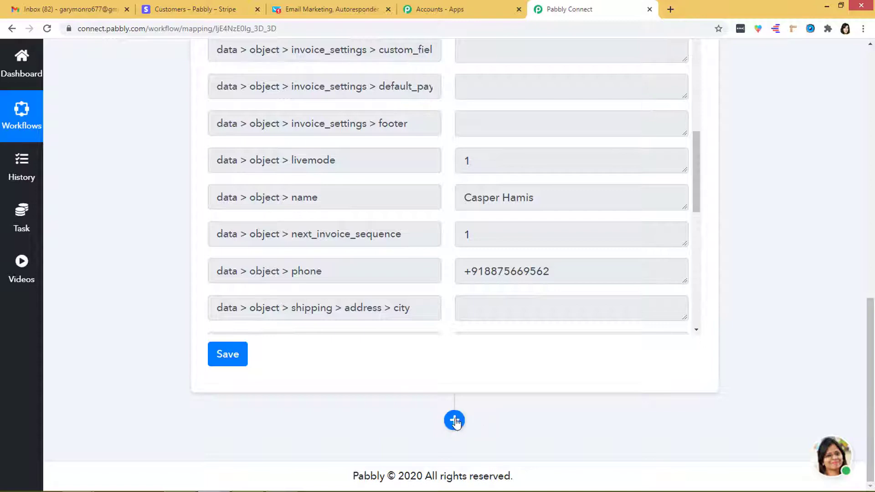
Add a GetResponse action step using the Create a New Contact method.
click(454, 420)
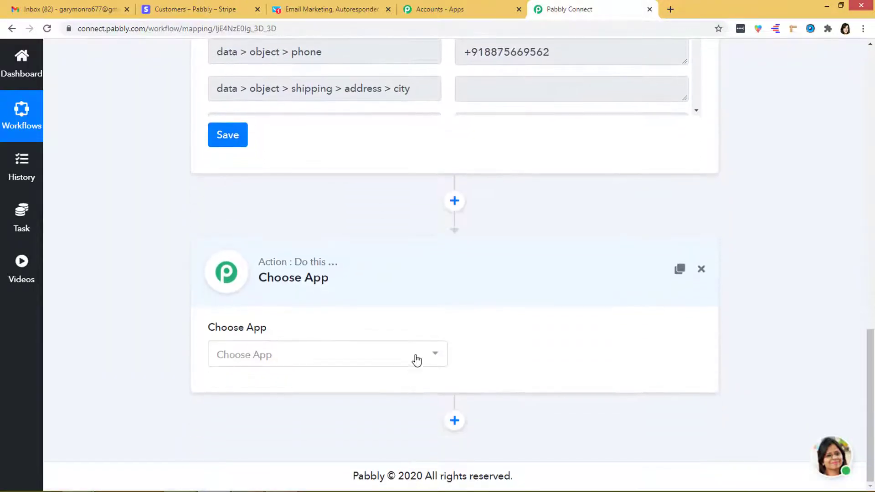
click(417, 360)
text(Ge)
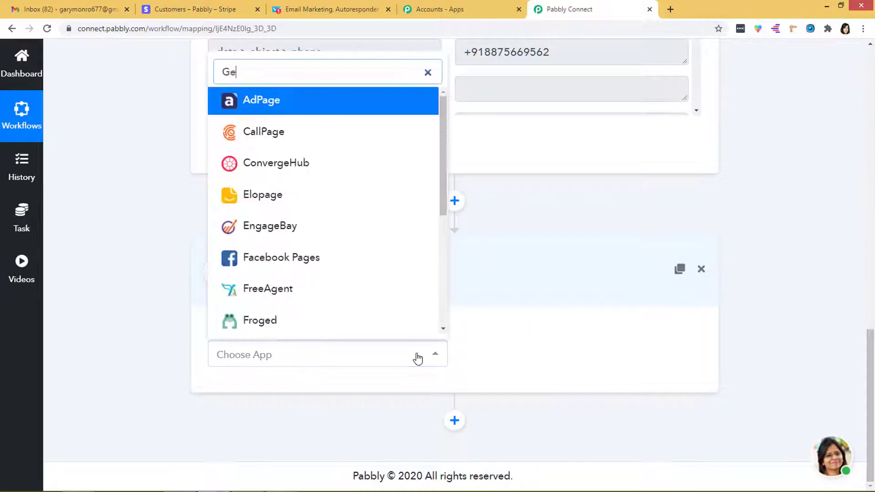
text(tres)
click(364, 317)
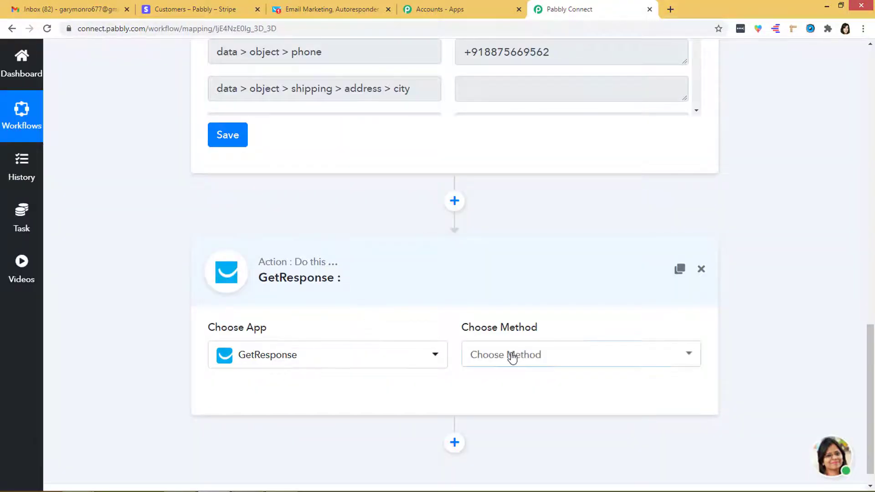
click(513, 357)
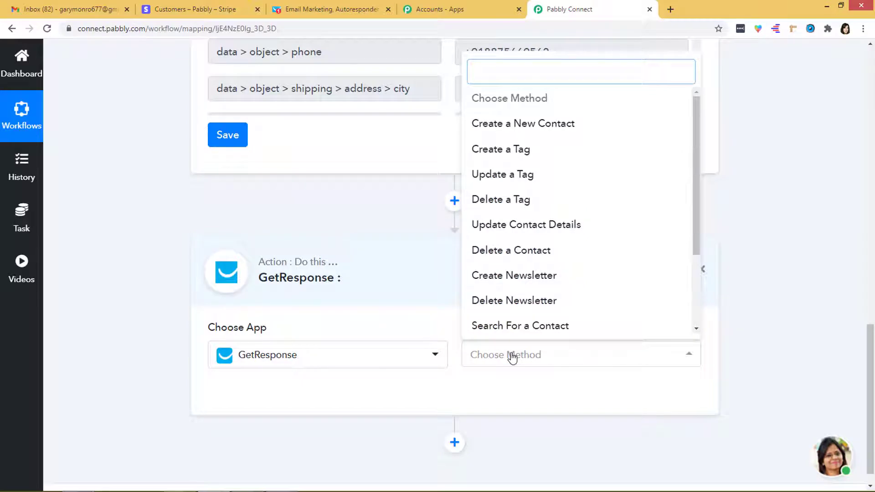
click(551, 131)
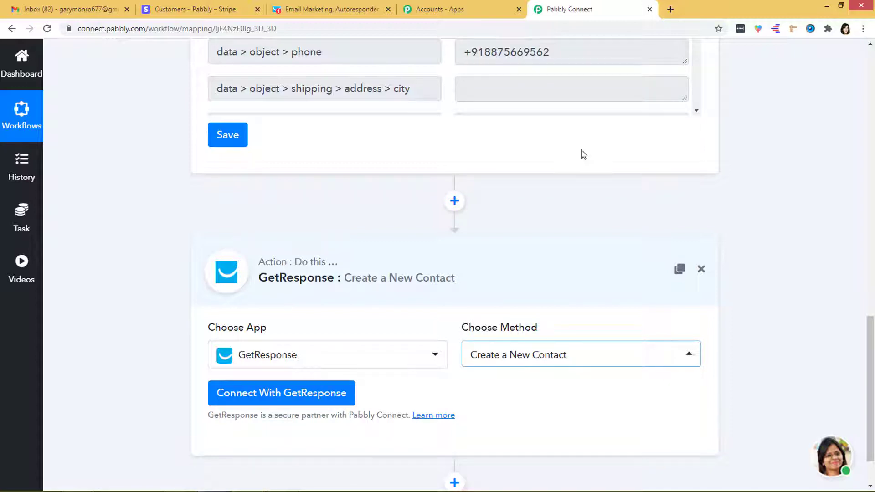
click(544, 359)
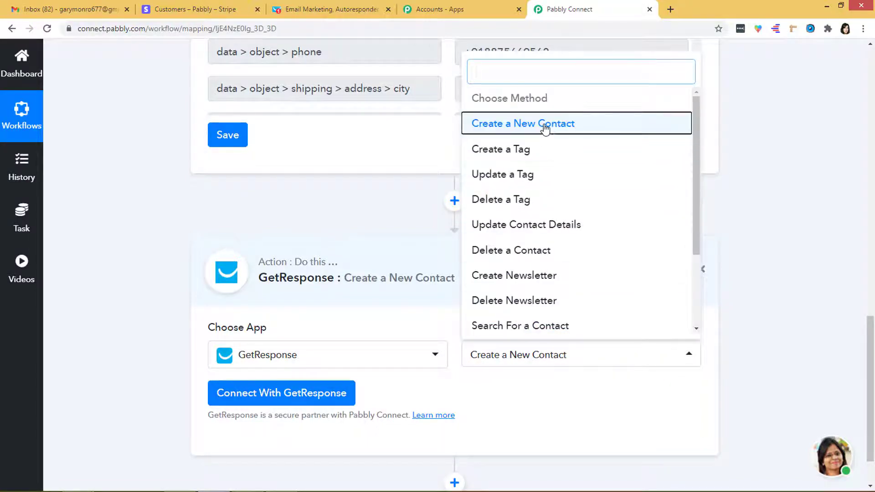
click(546, 130)
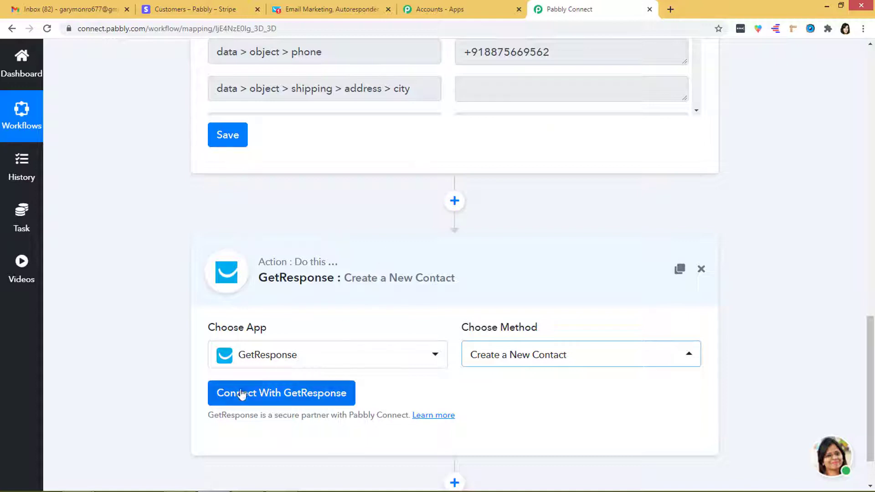
Start the GetResponse connection with 'api-key ' in the API Key field, then switch to GetResponse.
click(294, 400)
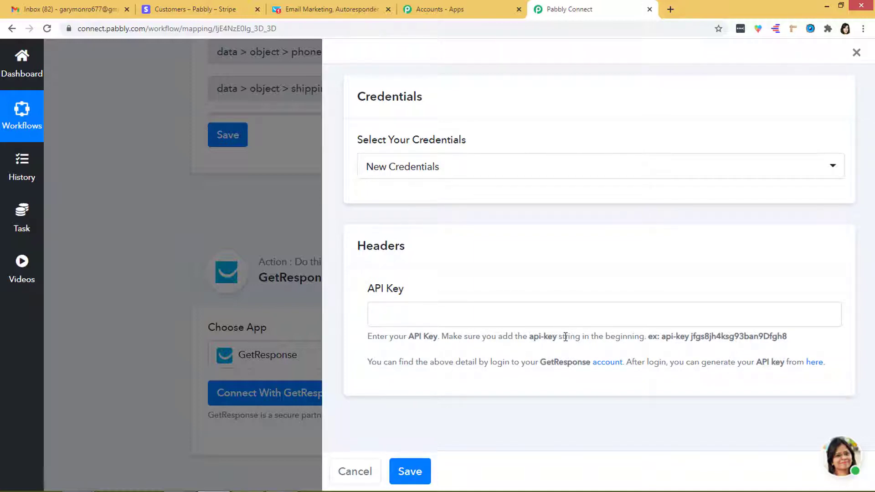
drag(555, 340, 532, 340)
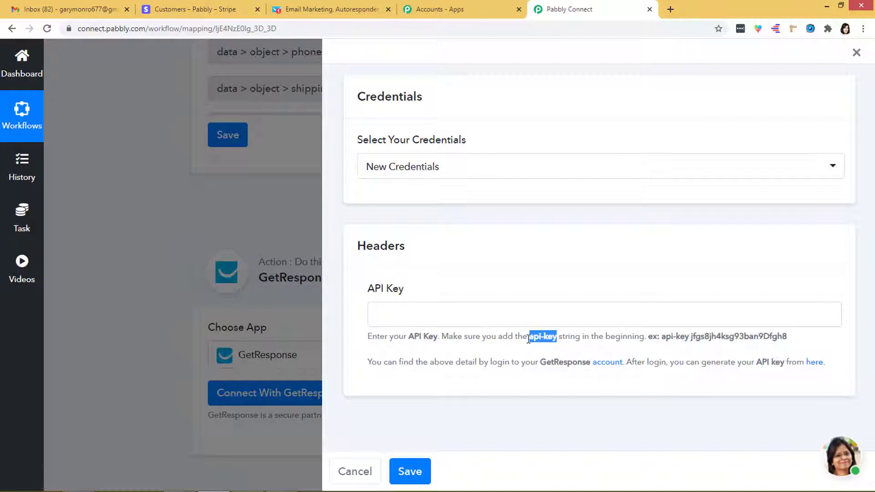
click(438, 312)
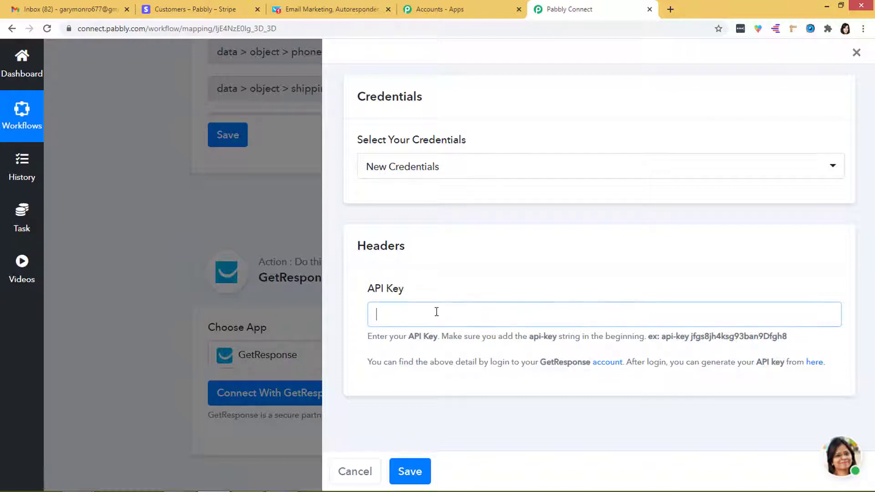
key(ctrl+v)
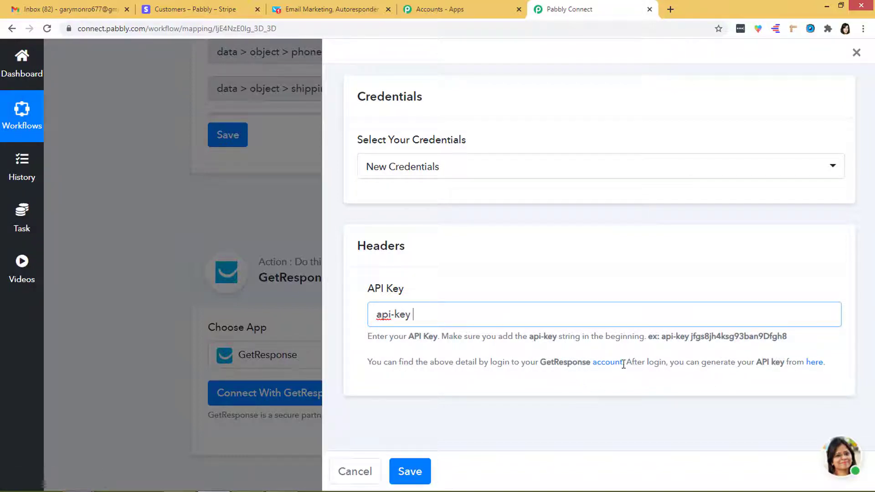
click(346, 8)
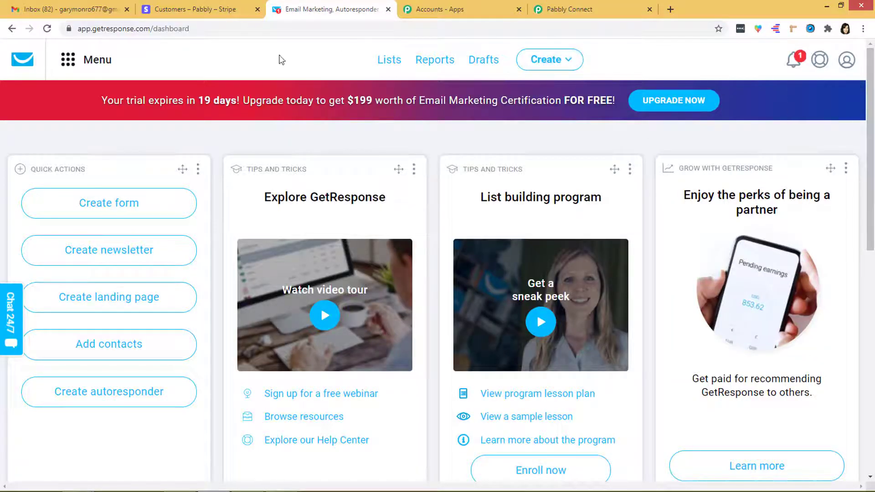
Generate a GetResponse API key named 'Demo Key' under Integrations and API, and copy it.
click(69, 60)
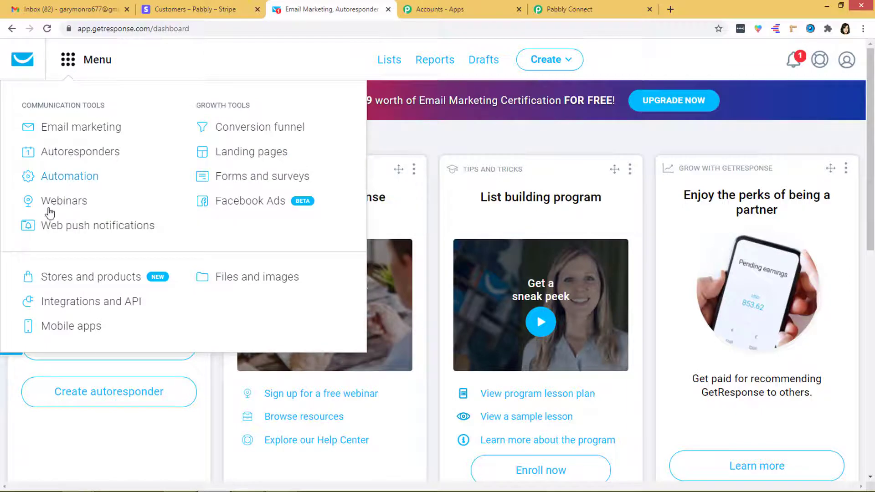
click(104, 309)
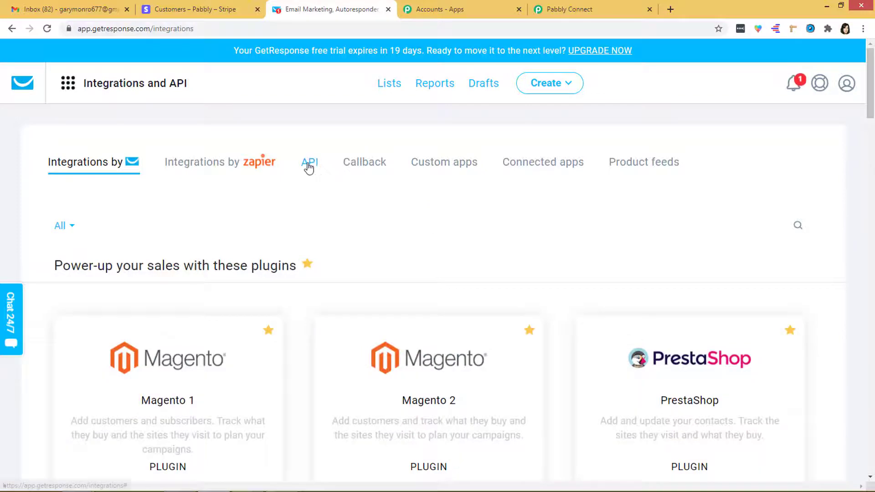
click(308, 166)
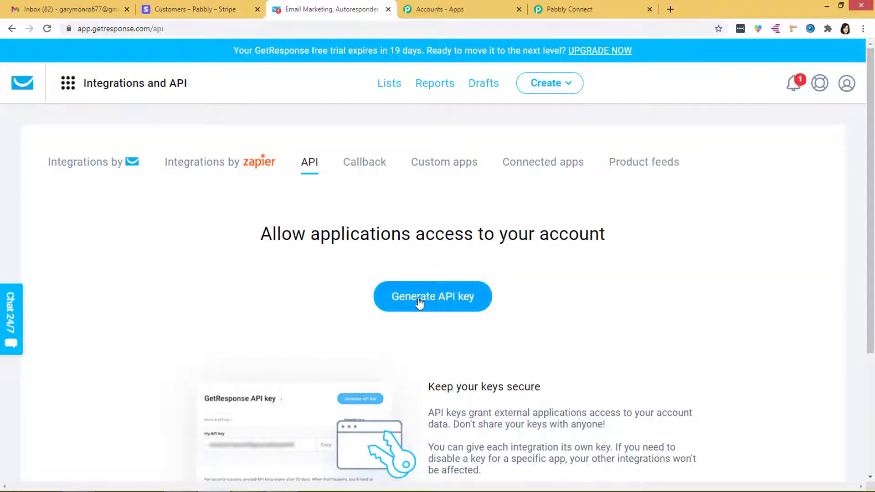
click(424, 303)
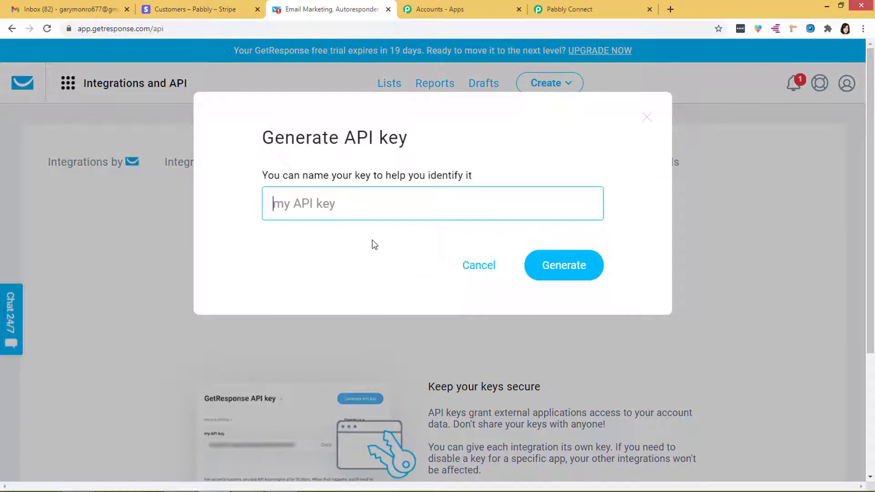
text(Demo Key)
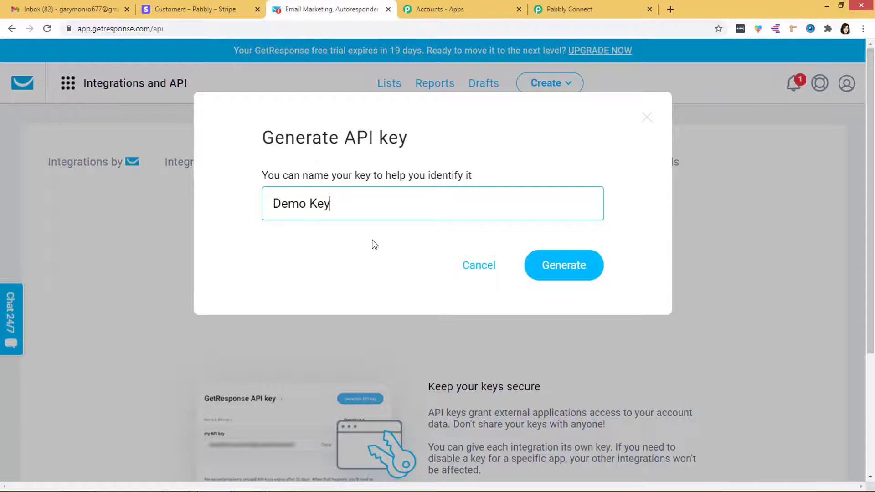
key(Return)
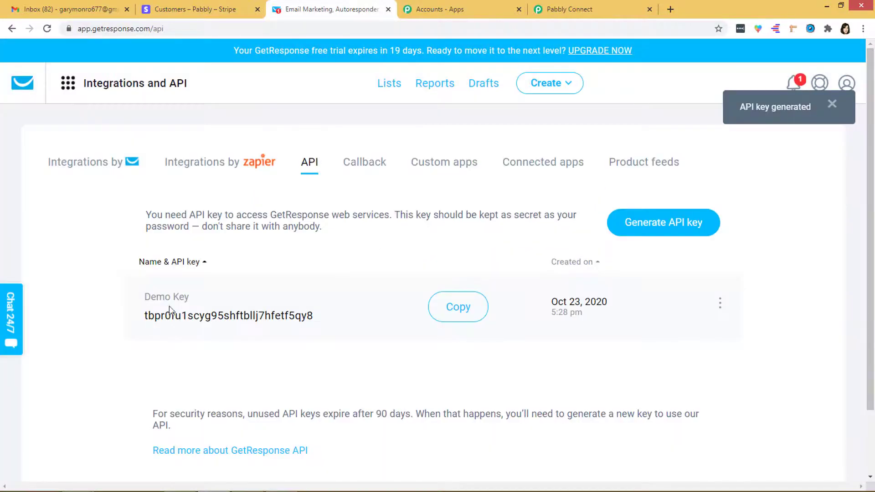
click(467, 313)
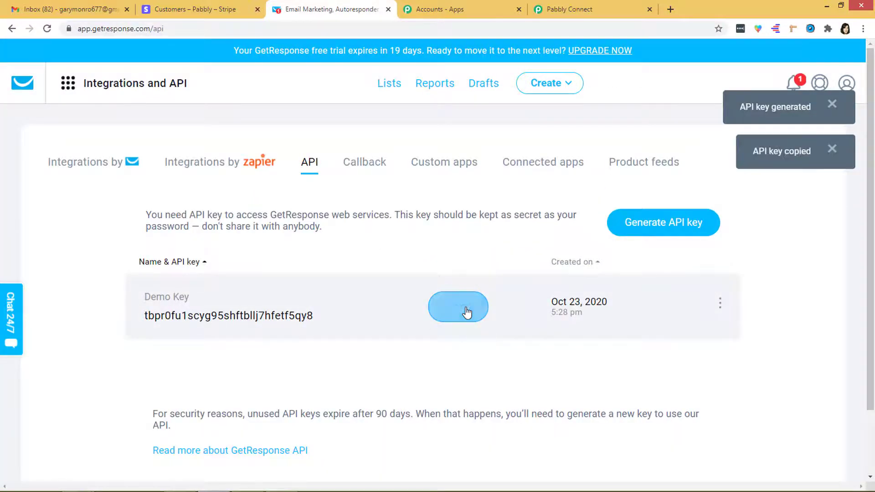
Save the pasted GetResponse key after 'api-key ' as credentials and load the campaign list.
click(584, 12)
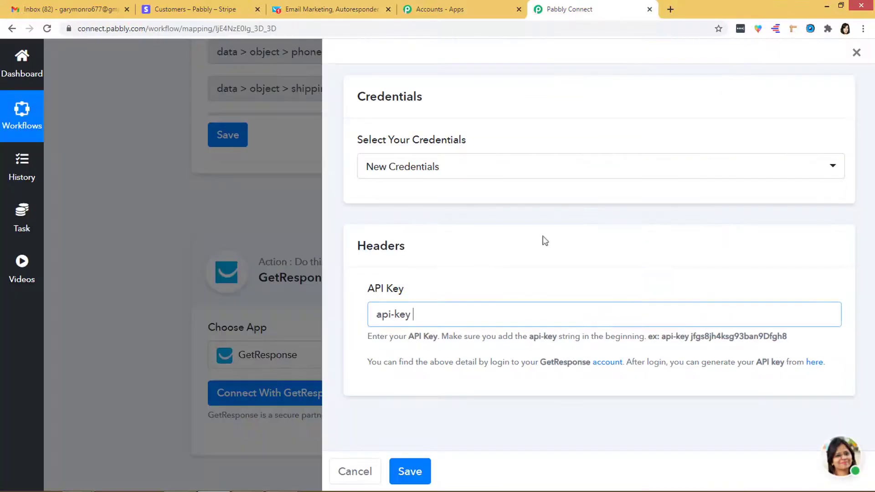
key(ctrl+v)
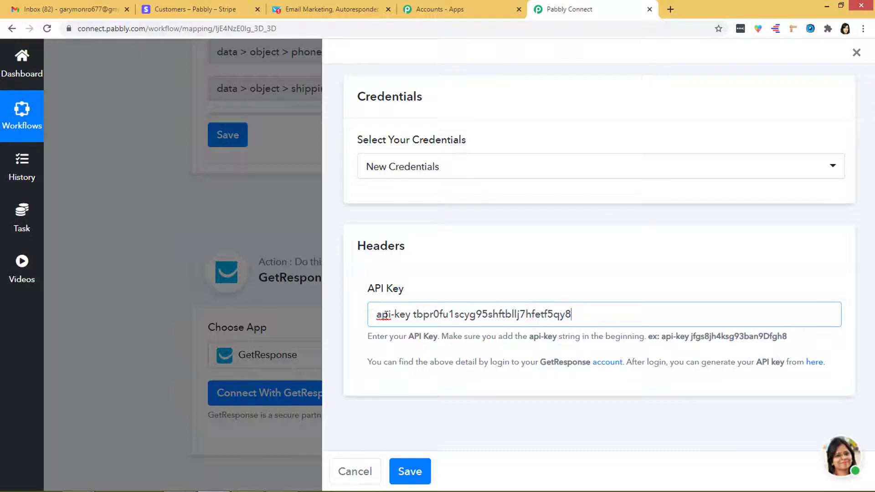
drag(410, 318, 382, 315)
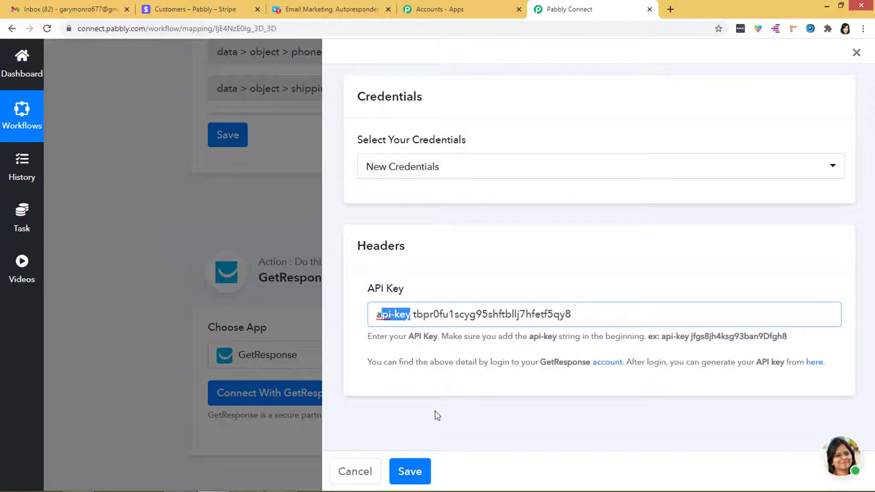
click(409, 471)
scroll(417, 324, down, 4)
scroll(448, 345, down, 2)
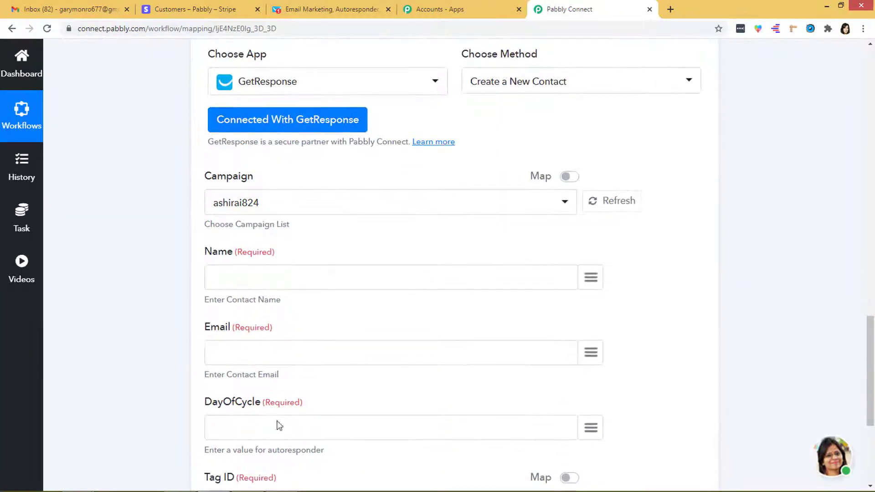
click(261, 205)
Review GetResponse's five contact lists, including the empty pabblydemo list, then return to Pabbly Connect.
click(324, 12)
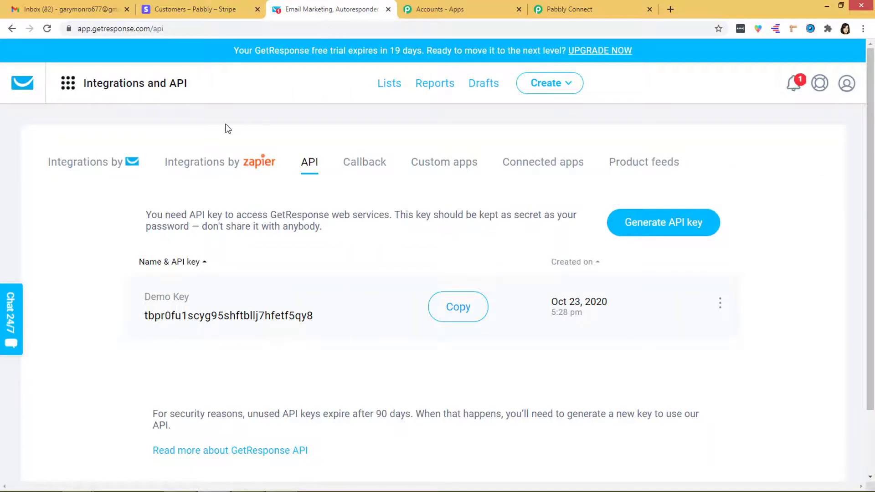
click(26, 86)
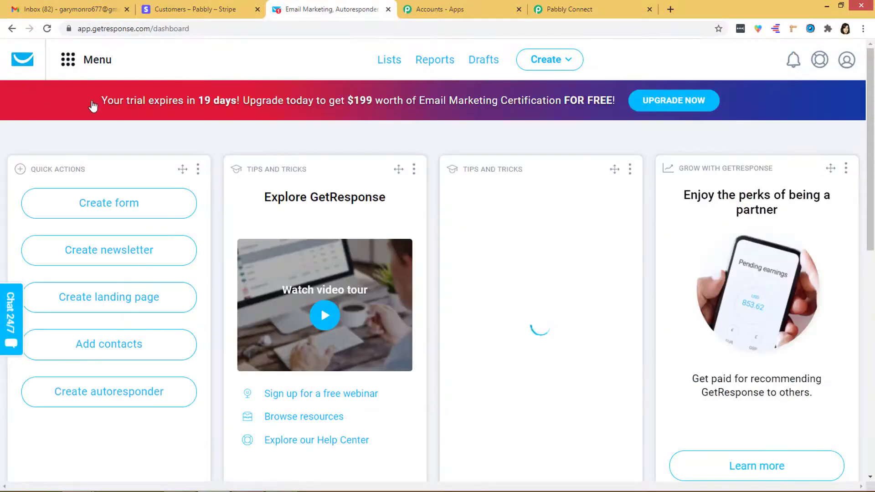
click(393, 63)
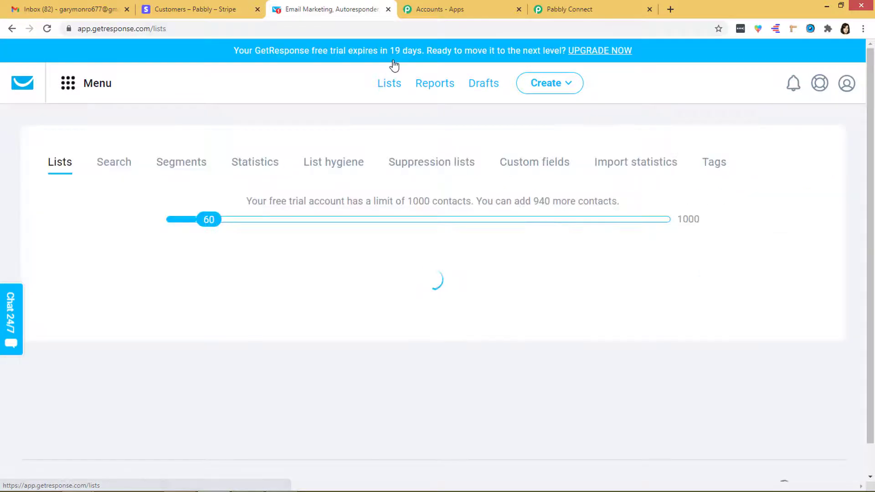
scroll(243, 374, down, 5)
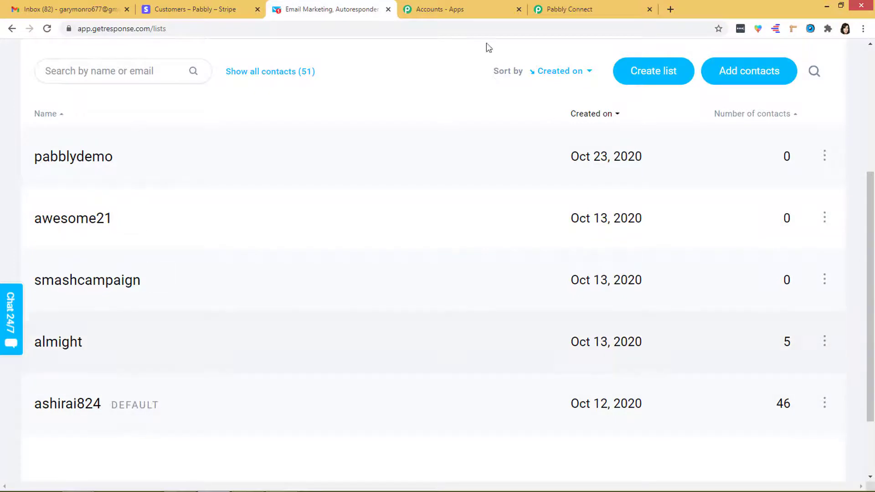
click(569, 10)
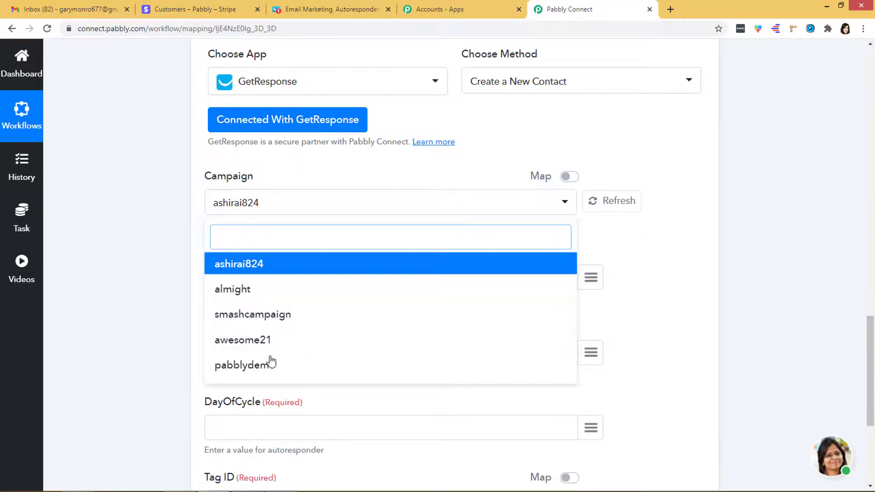
Select pabblydemo as the GetResponse campaign for the action.
click(252, 367)
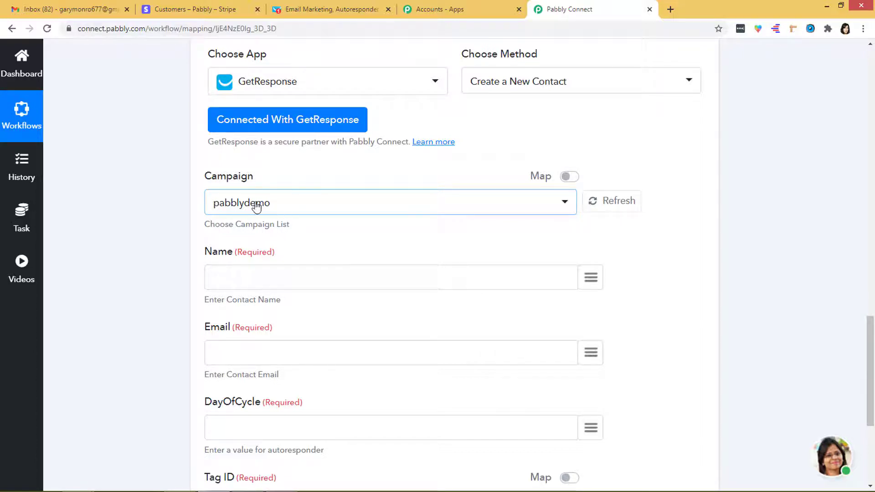
click(337, 10)
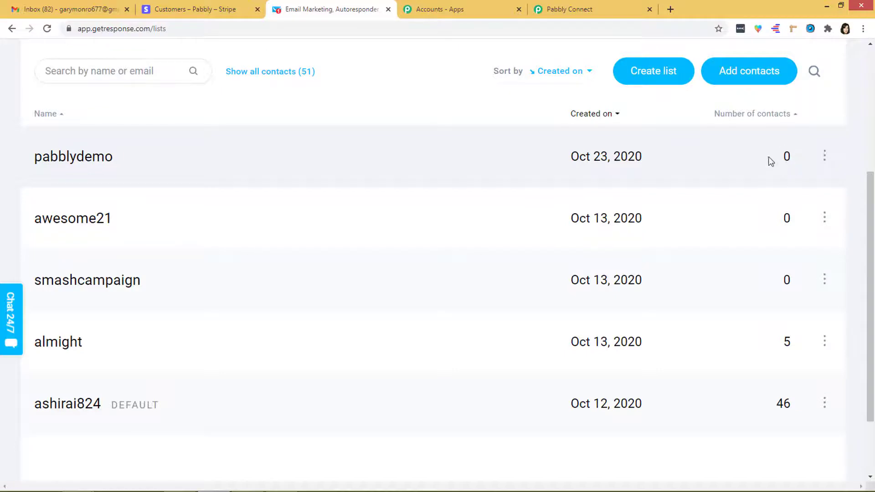
click(576, 9)
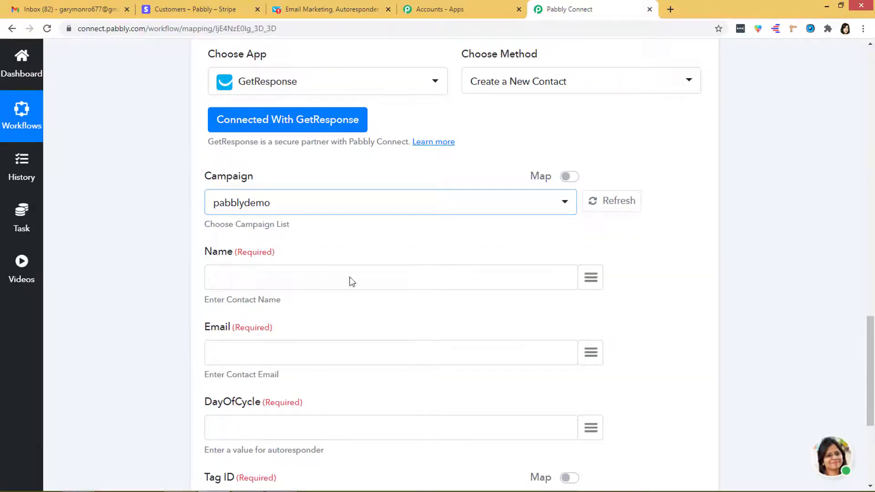
Map the Stripe trigger's customer name into Name and customer email into Email.
click(594, 280)
text(name)
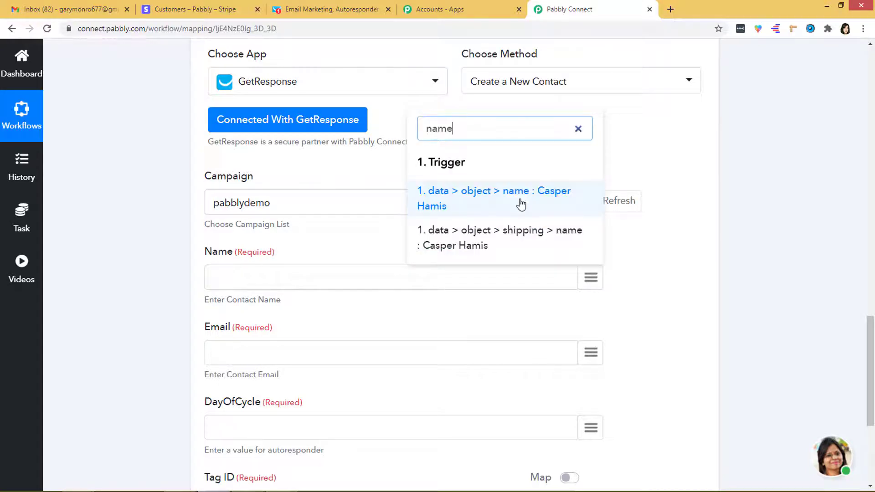
click(519, 203)
click(585, 355)
text(emai)
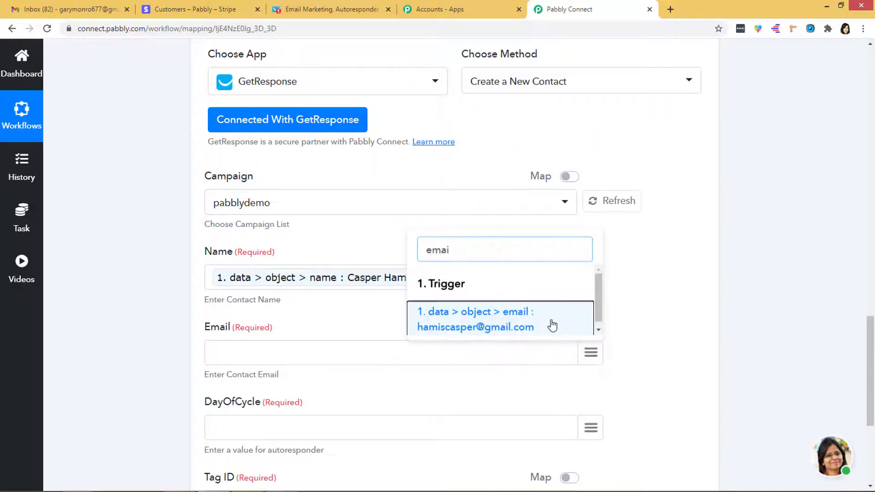
click(553, 324)
Set DayOfCycle to 2 and choose the demo tag in Tag ID.
scroll(423, 298, down, 3)
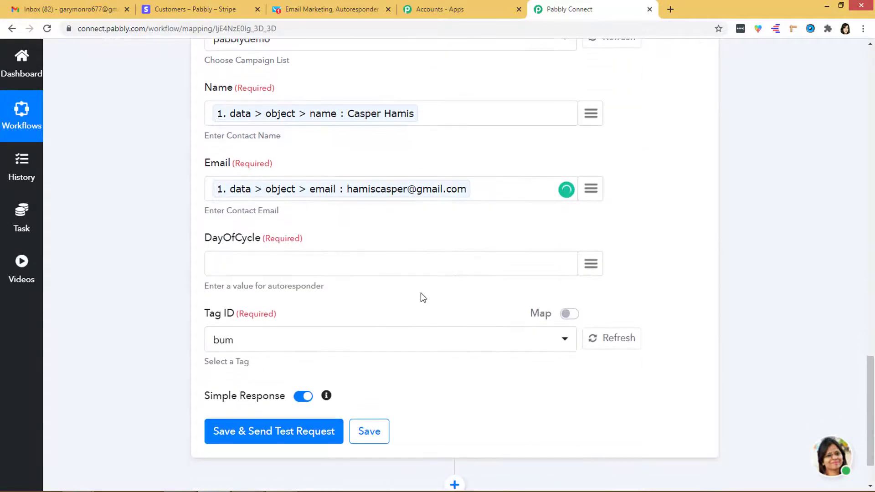
click(273, 265)
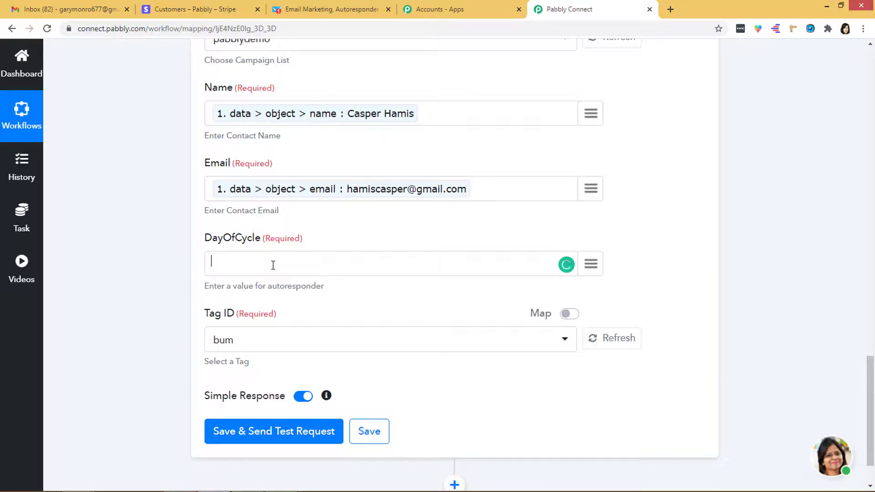
click(301, 345)
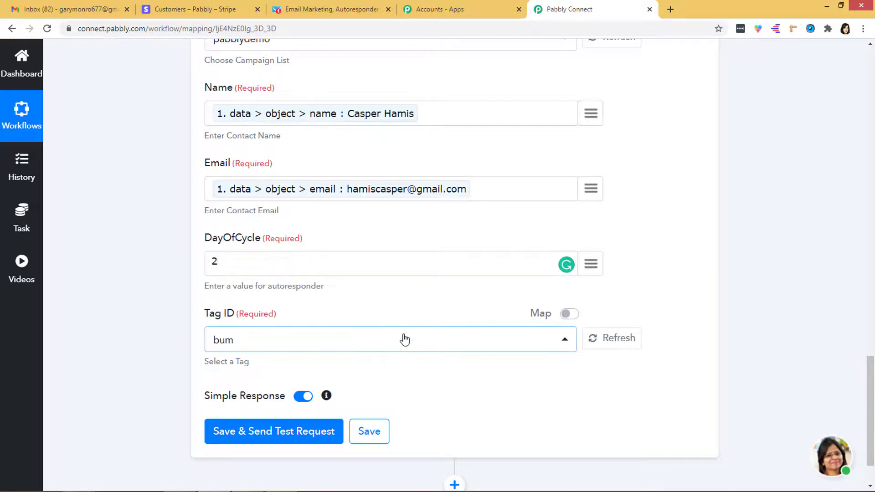
click(442, 342)
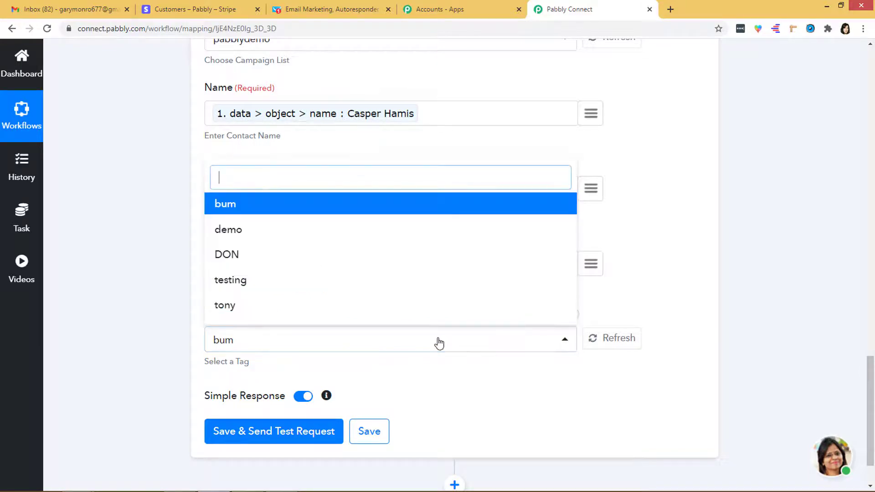
click(356, 231)
scroll(448, 400, down, 2)
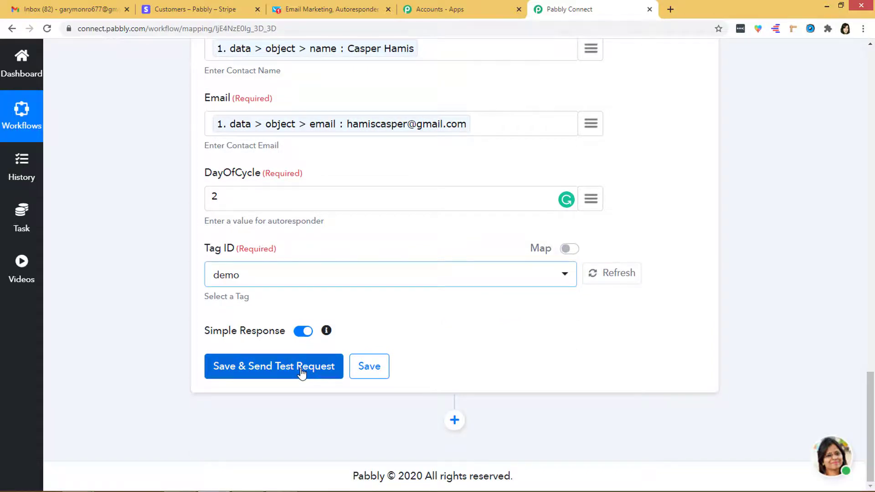
Save the GetResponse action, send a test request, and check GetResponse's Lists page.
click(302, 372)
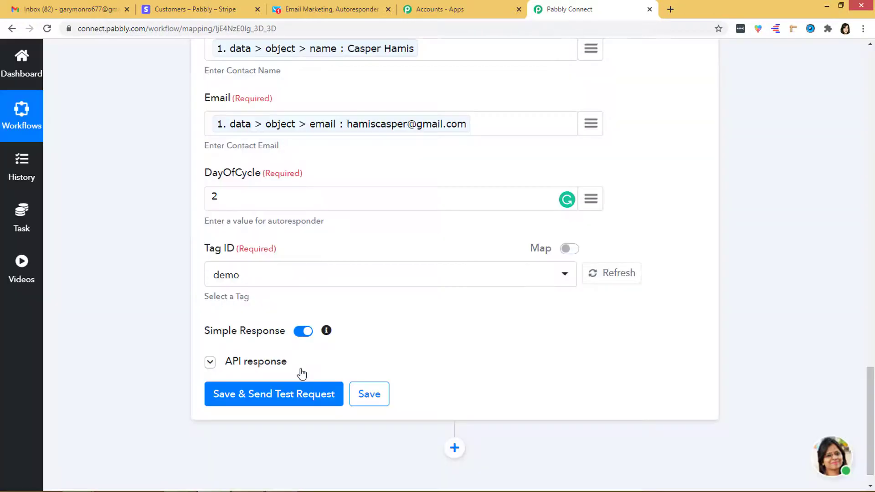
scroll(372, 340, down, 2)
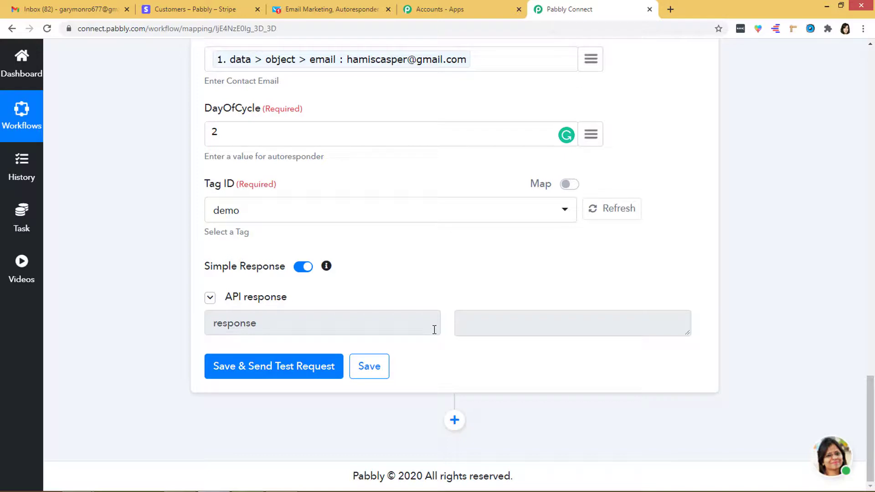
click(309, 10)
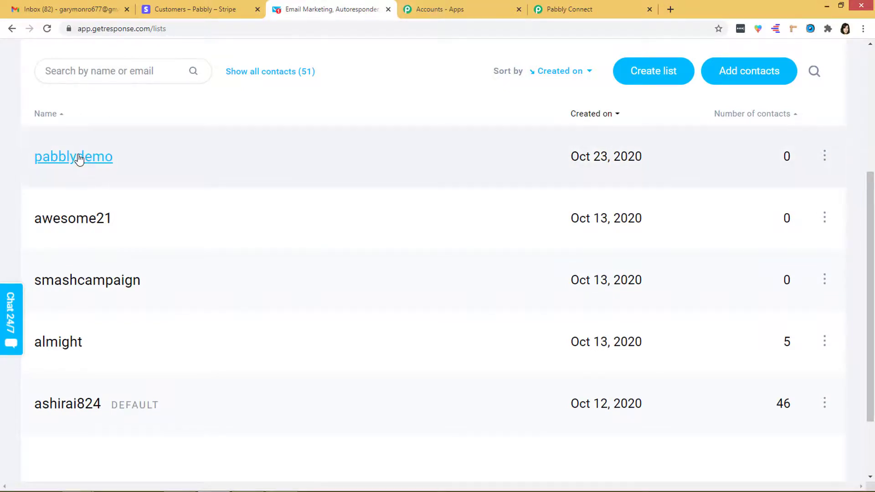
Open pabblydemo's contacts to find the test contact added via API at day 2.
click(78, 158)
scroll(222, 252, down, 1)
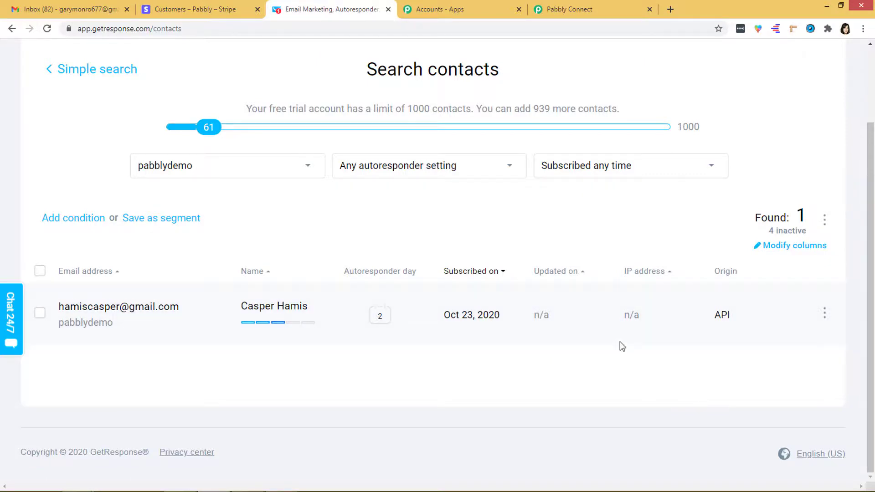
Add a new Stripe customer with the customer's full name and account email.
click(223, 10)
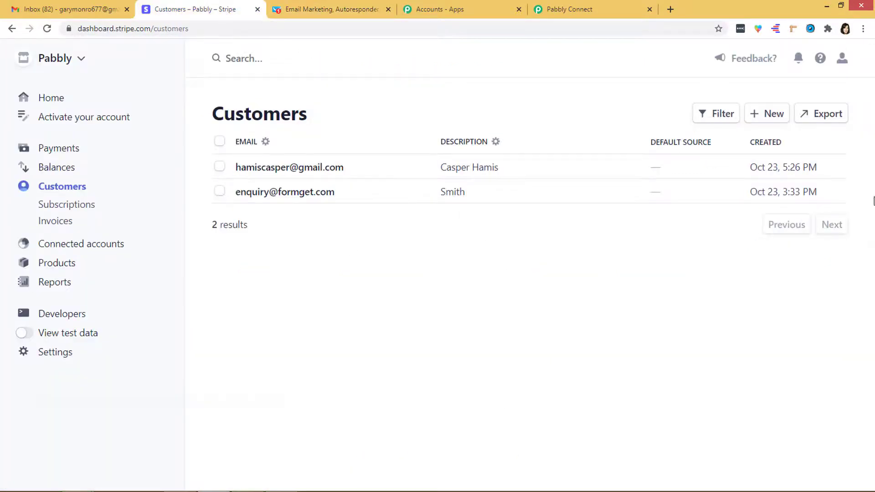
click(773, 120)
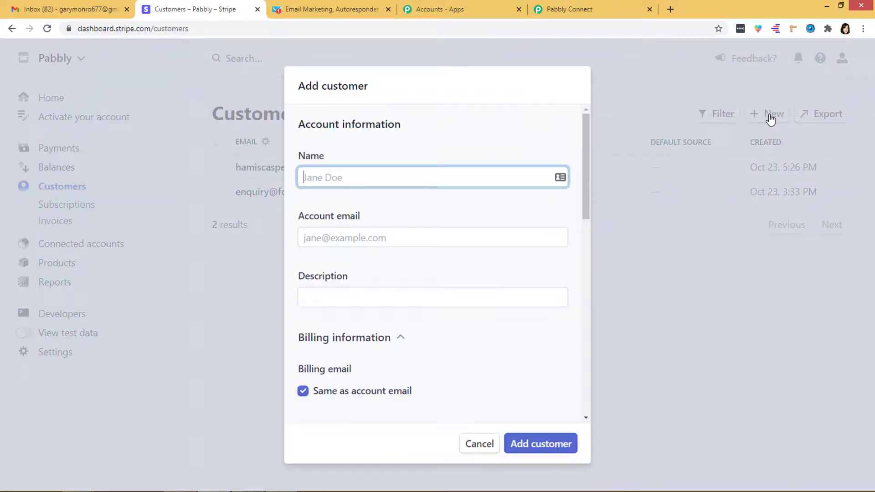
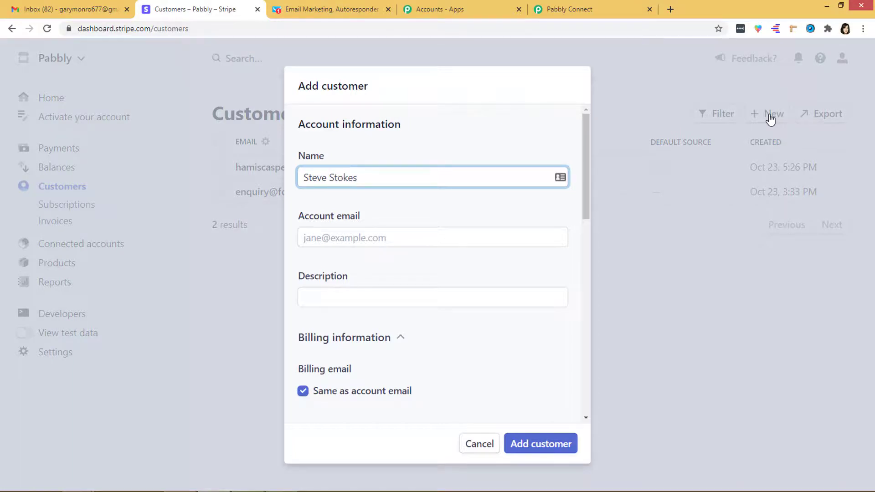
click(486, 237)
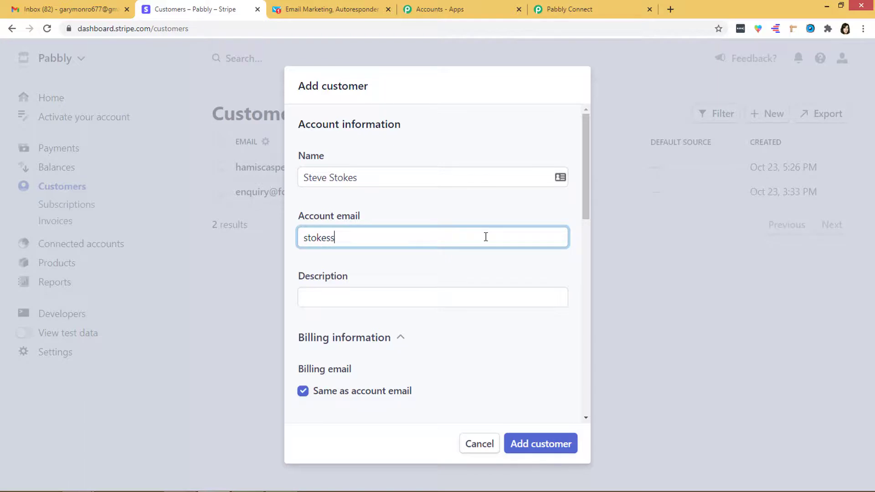
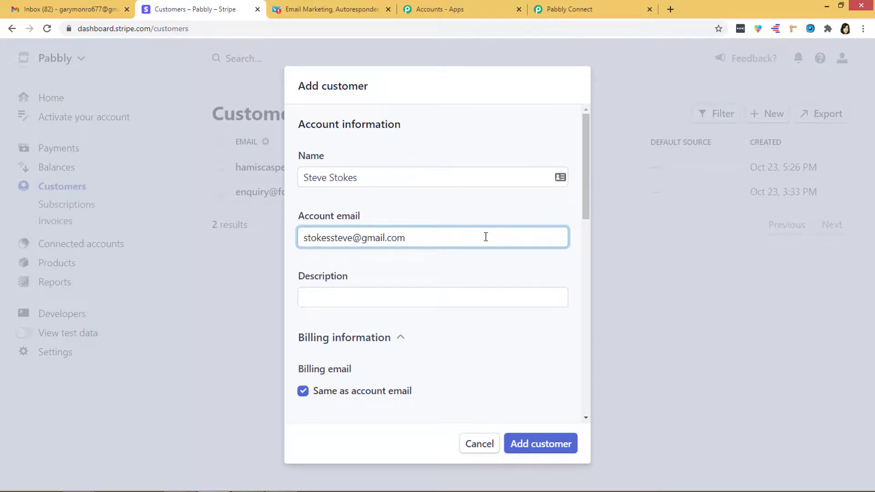
click(544, 449)
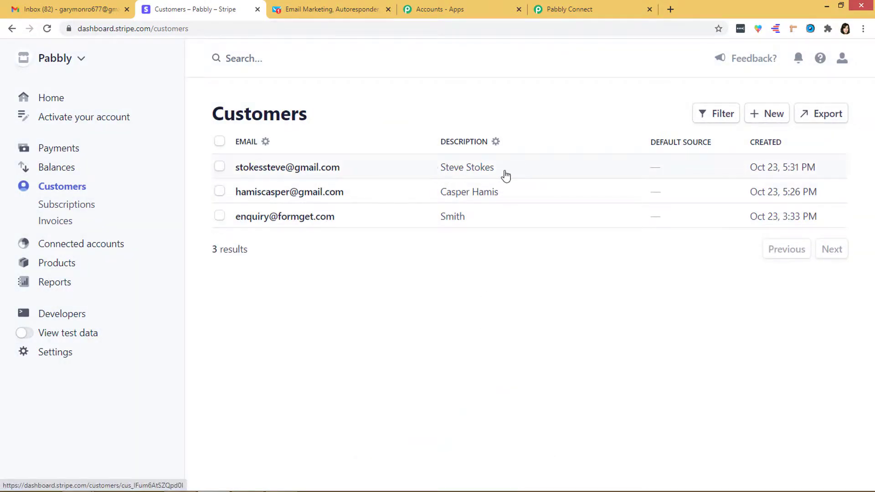
Reload GetResponse and reopen pabblydemo's contacts, now showing 2 contacts added via API.
click(325, 10)
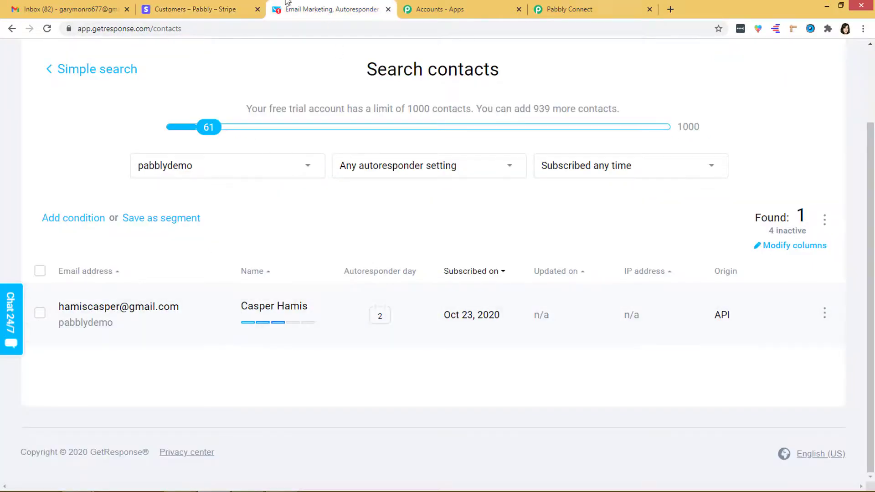
click(48, 29)
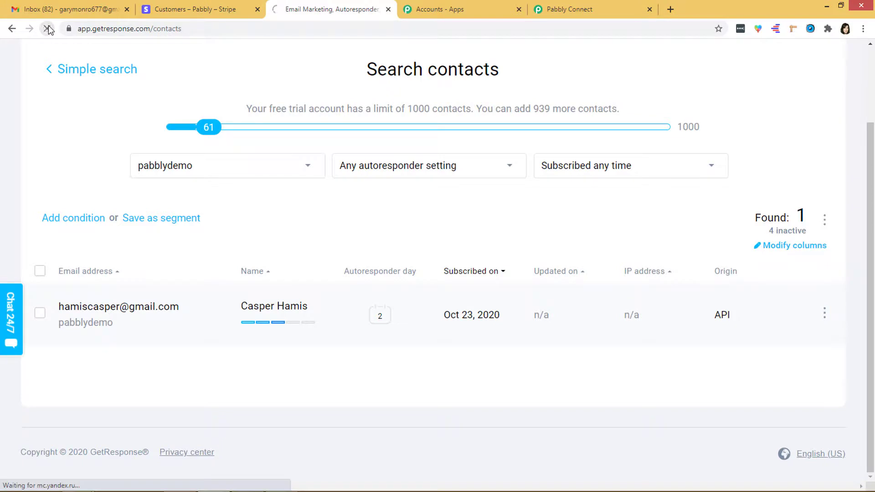
scroll(370, 165, down, 2)
mouse_move(265, 300)
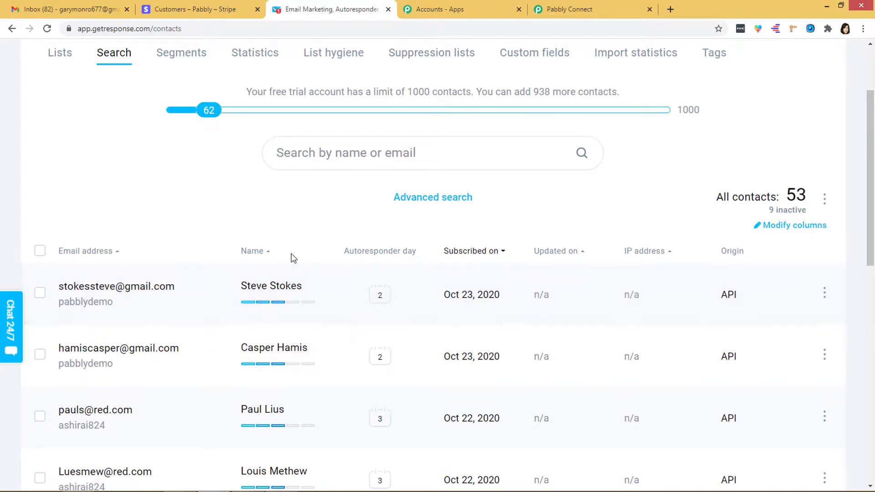
scroll(292, 253, up, 2)
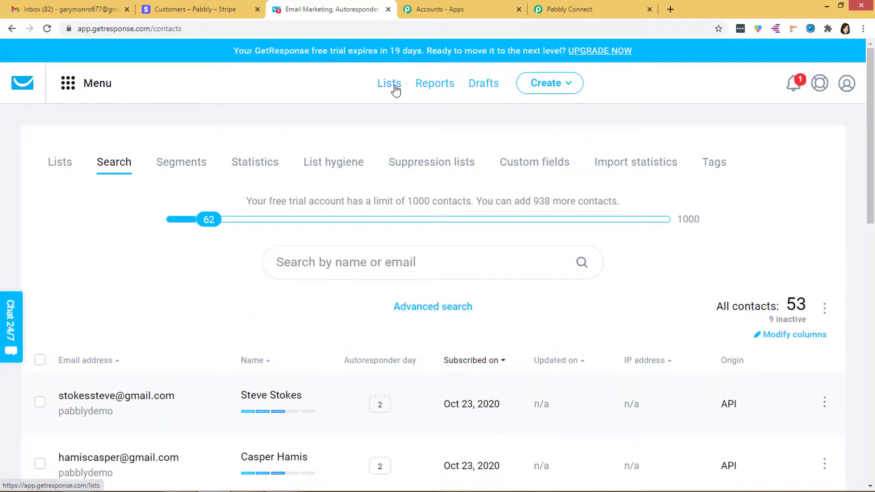
click(389, 85)
scroll(293, 309, down, 2)
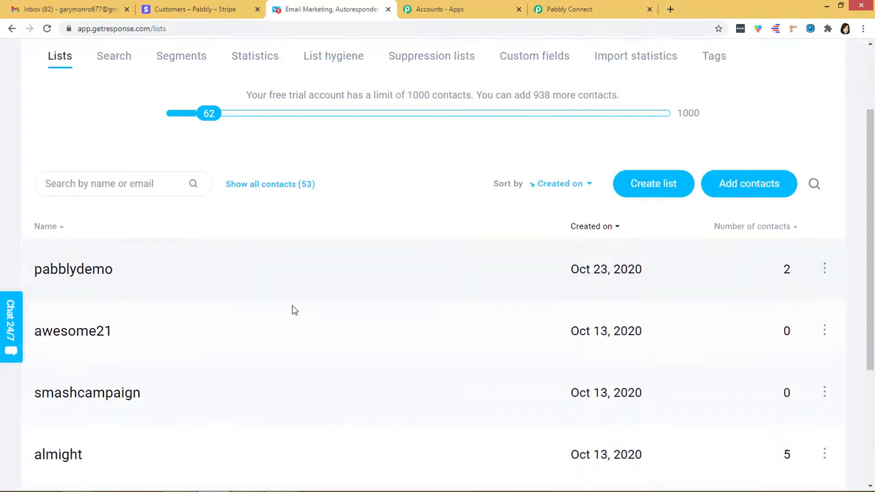
click(103, 274)
scroll(417, 329, down, 2)
scroll(418, 329, down, 1)
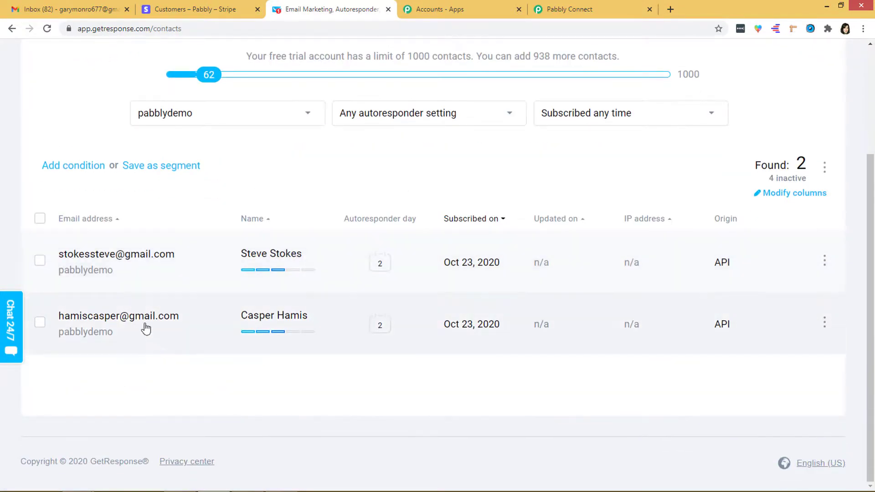